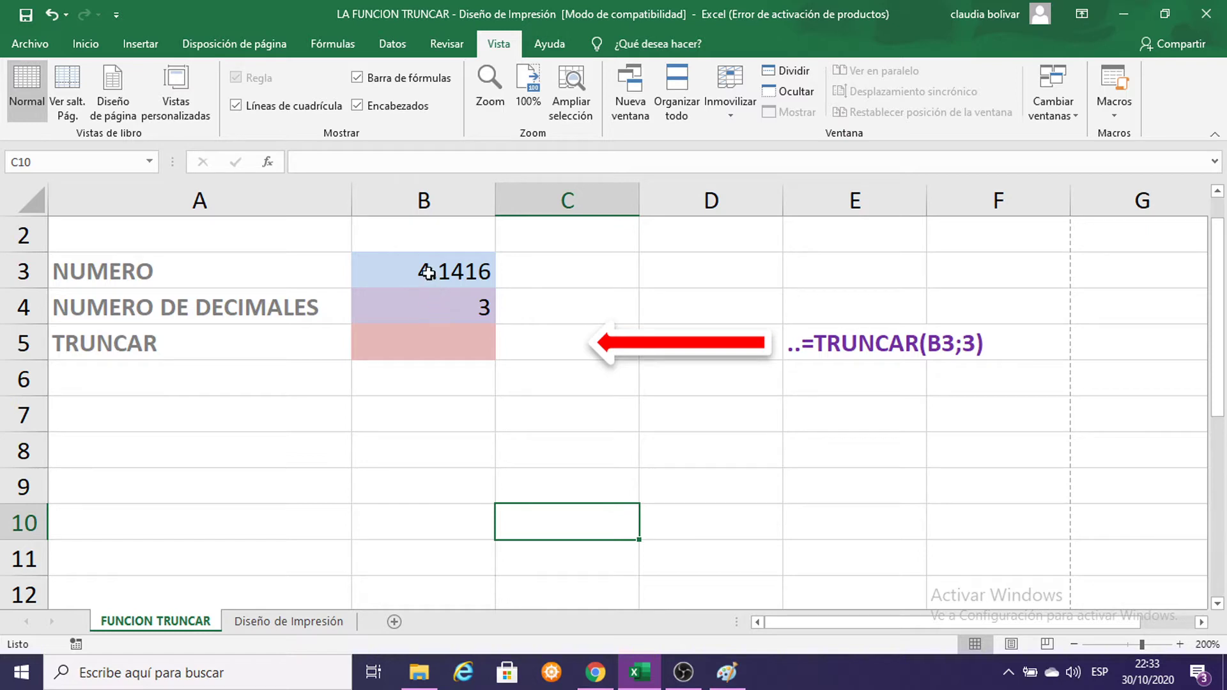
- Start a TRUNCAR formula in cell B5
click(373, 271)
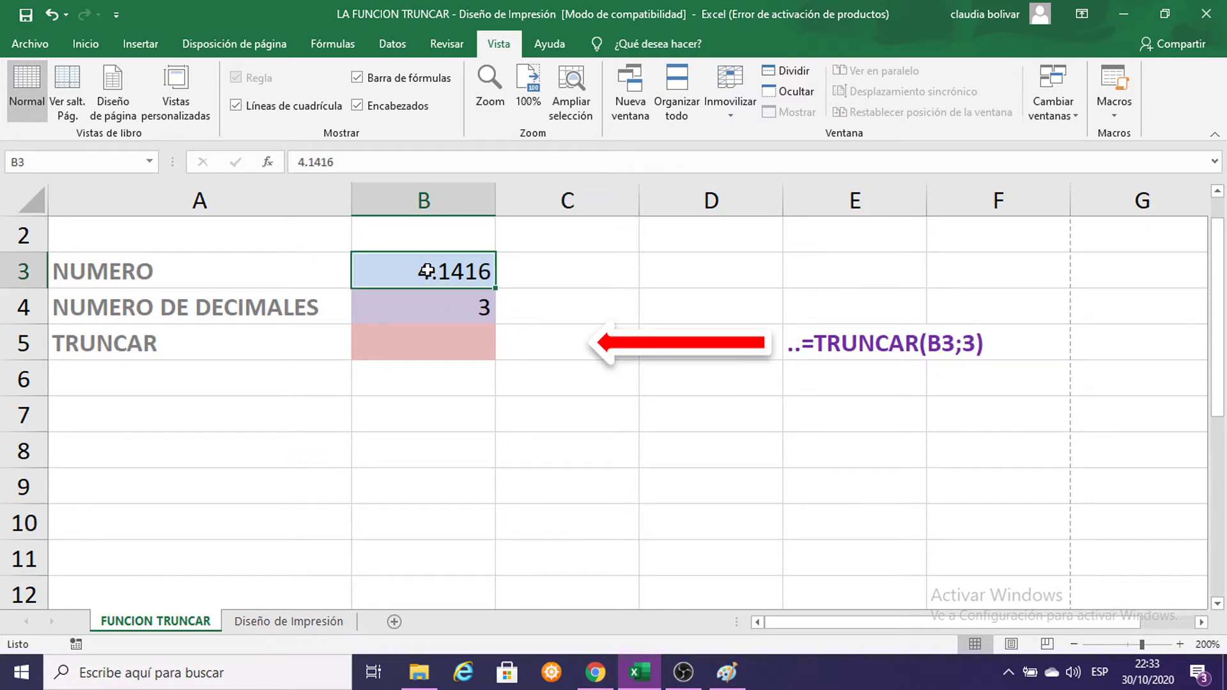
click(453, 308)
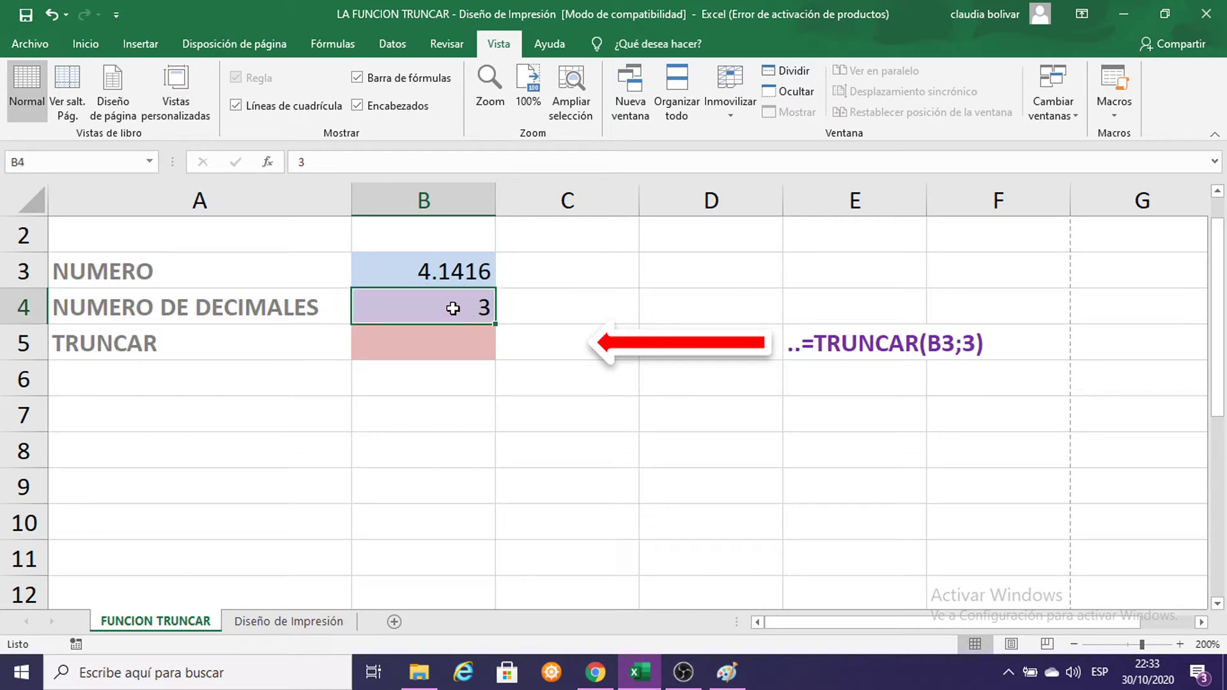
click(432, 345)
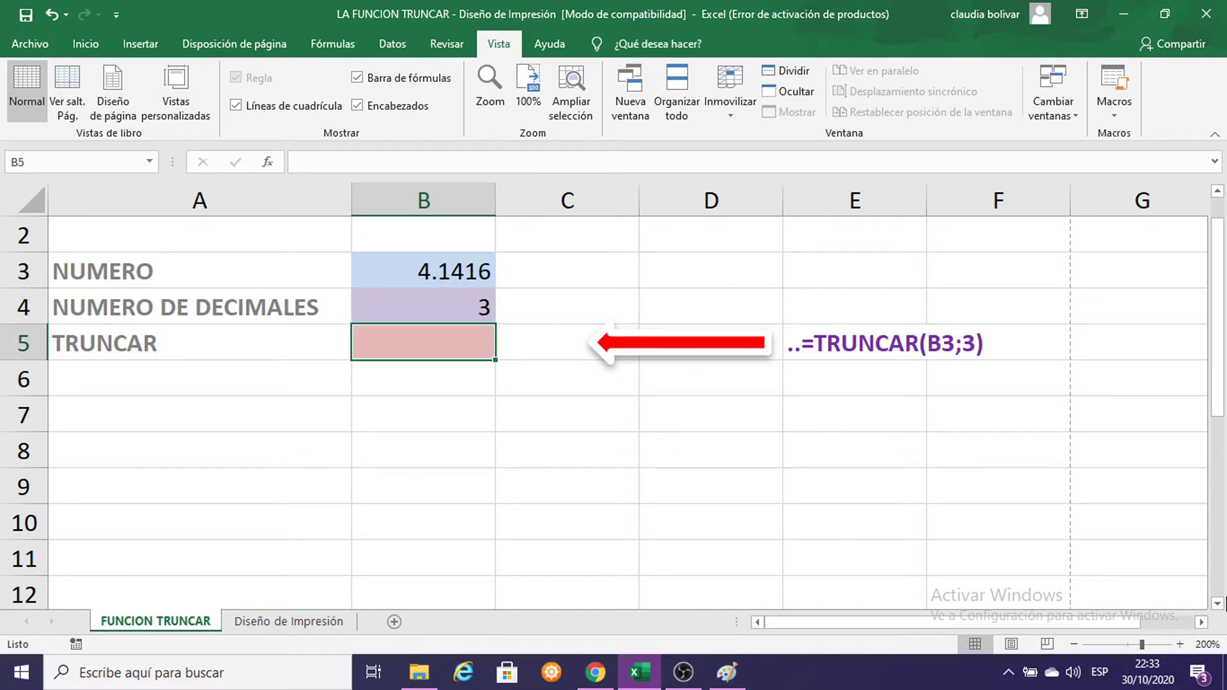
text(=T)
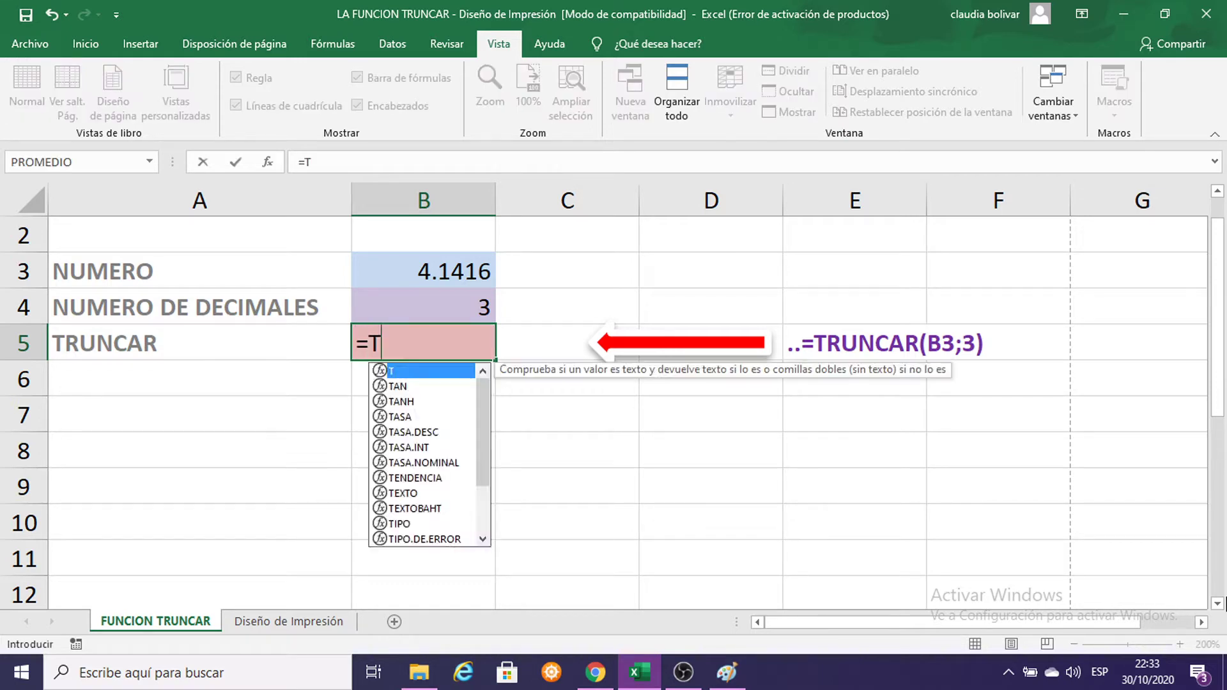
text(RUNCAR)
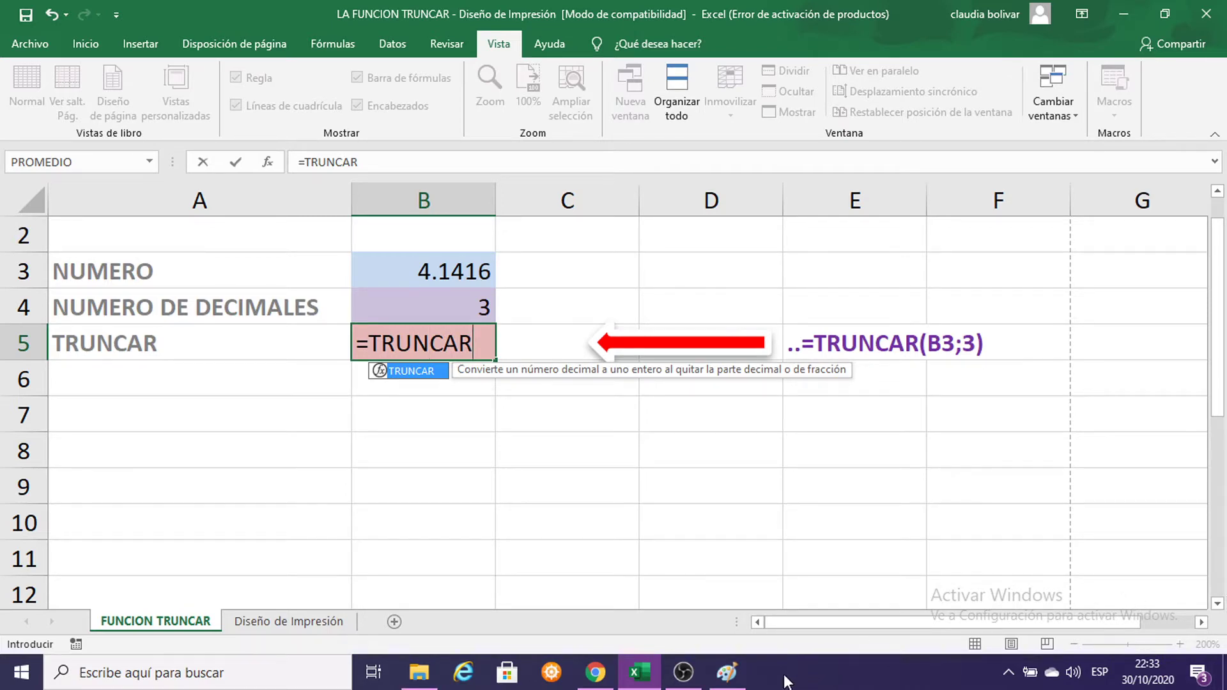
- Paste the captured worksheet screenshot into Paint, examine the TRUNCAR function's description there, and return to Excel
click(740, 677)
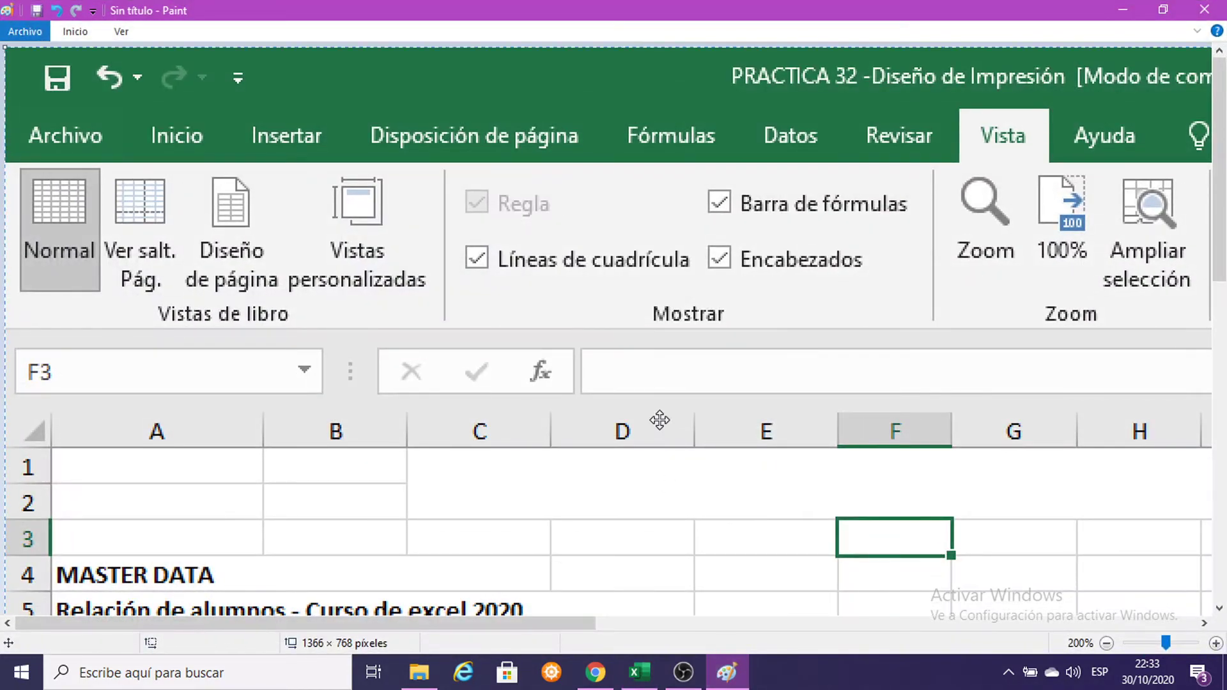
key(ctrl+v)
scroll(767, 320, down, 5)
scroll(767, 320, right, 4)
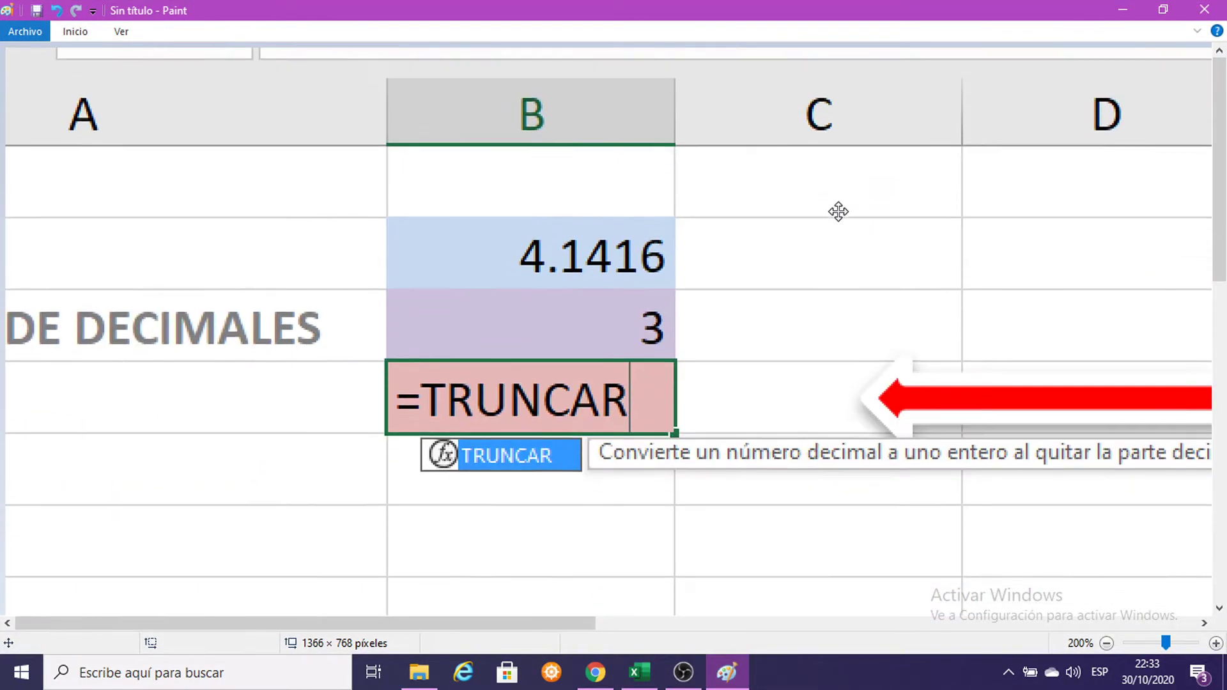
drag(839, 211, 777, 164)
drag(701, 249, 550, 203)
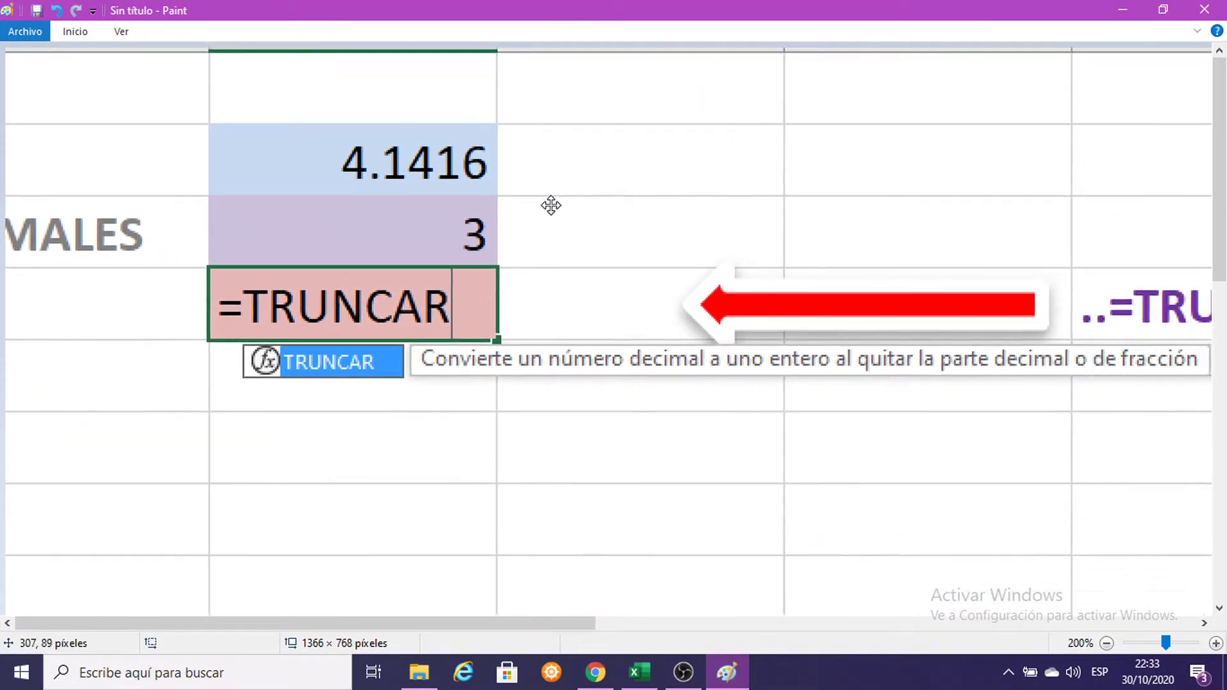
drag(627, 194, 526, 175)
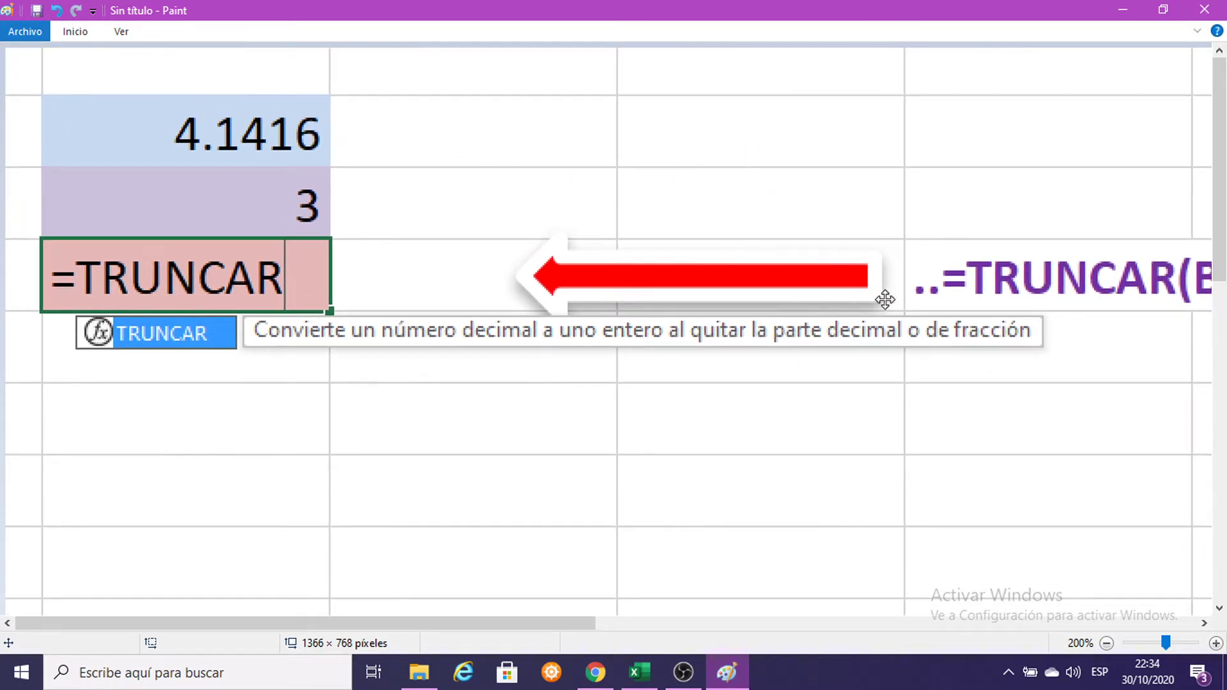
drag(784, 227, 890, 251)
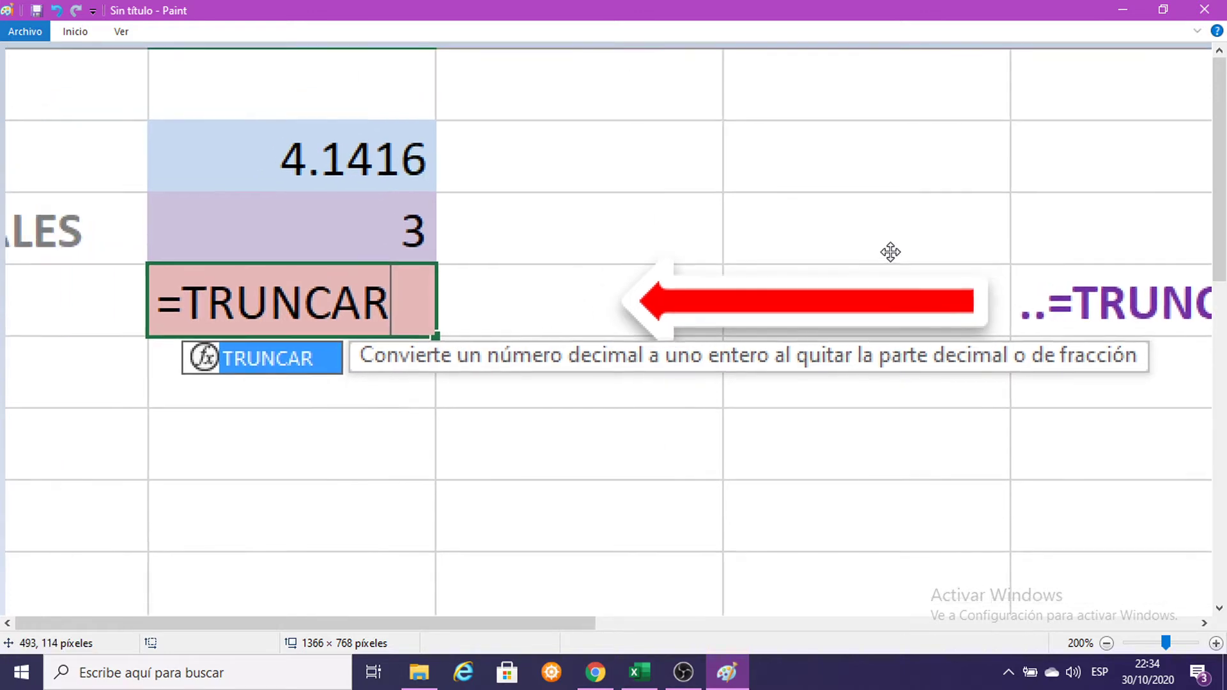
click(1120, 4)
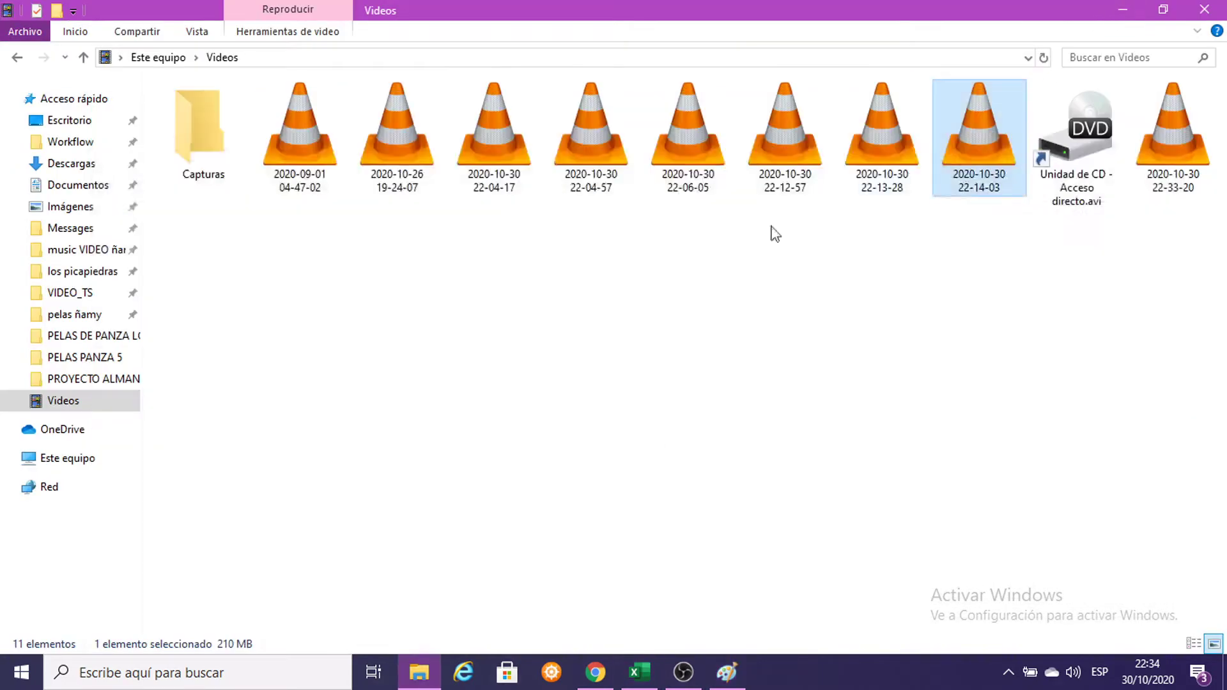
click(1122, 10)
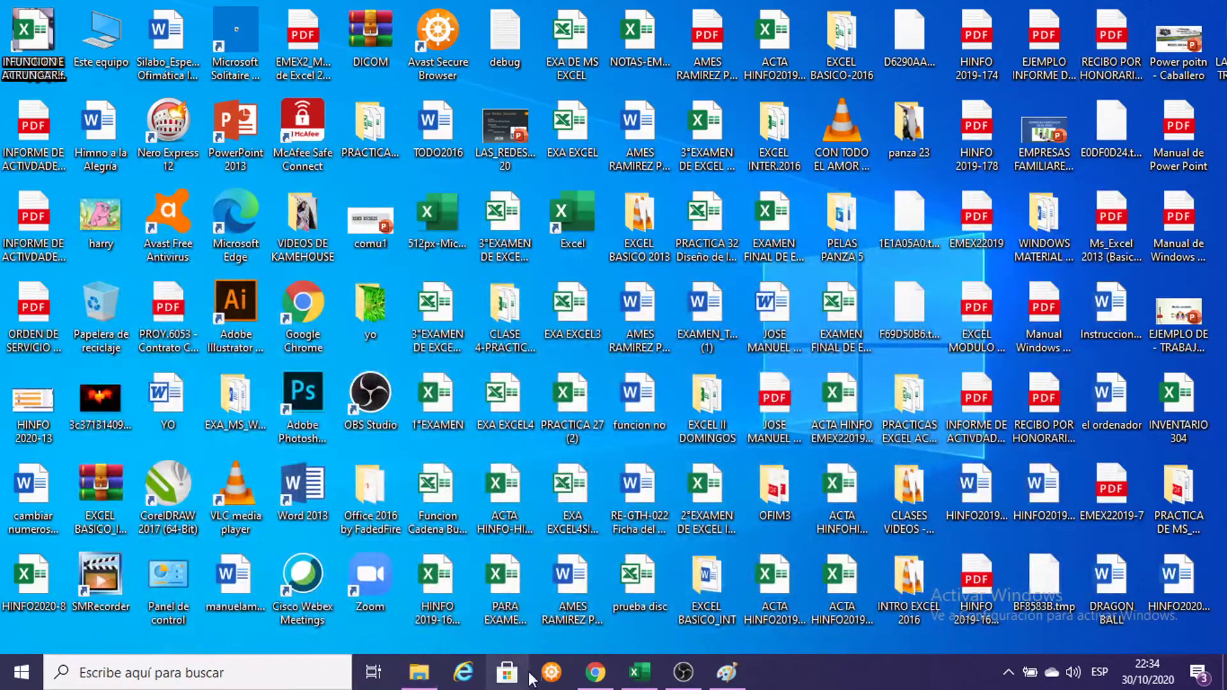
click(658, 678)
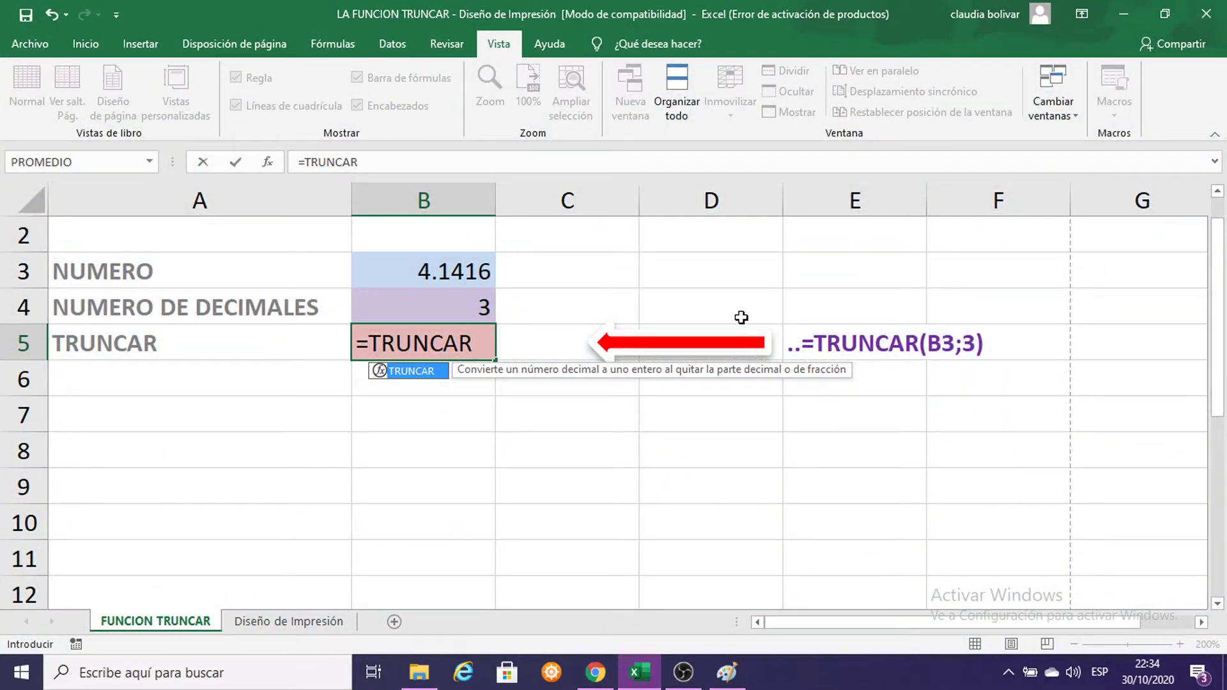
- Complete the formula in B5 as =TRUNCAR(B3;B4), using the number and the number of decimals as arguments
text(()
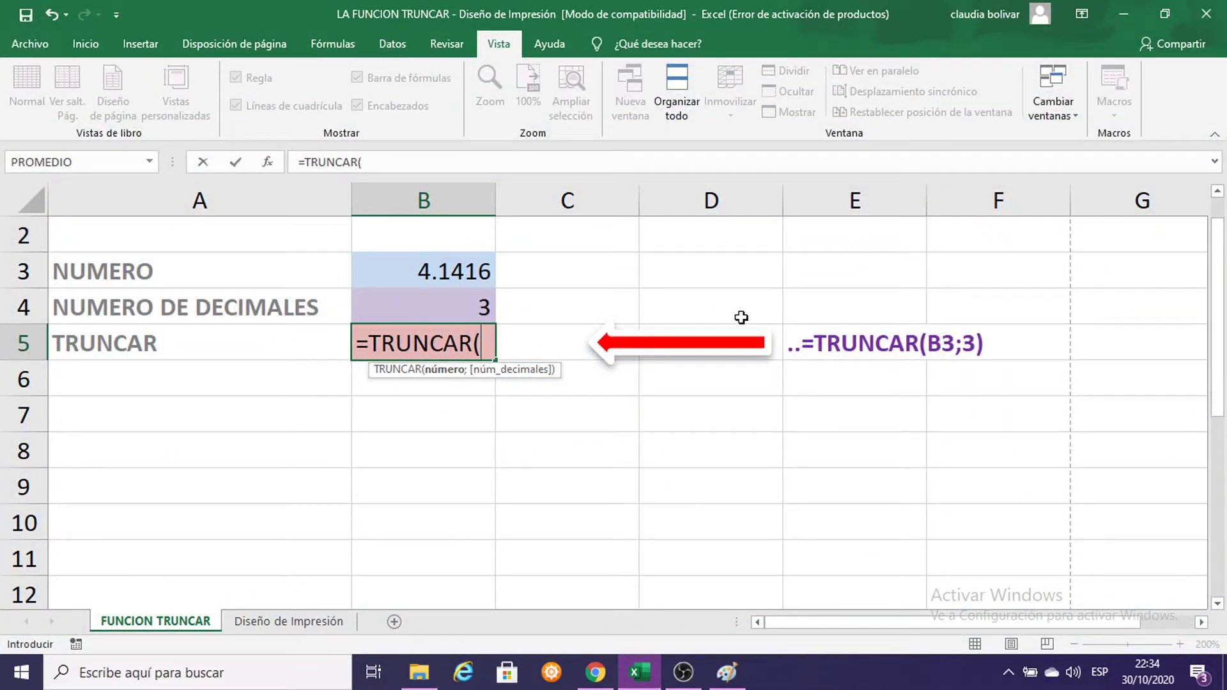
click(436, 277)
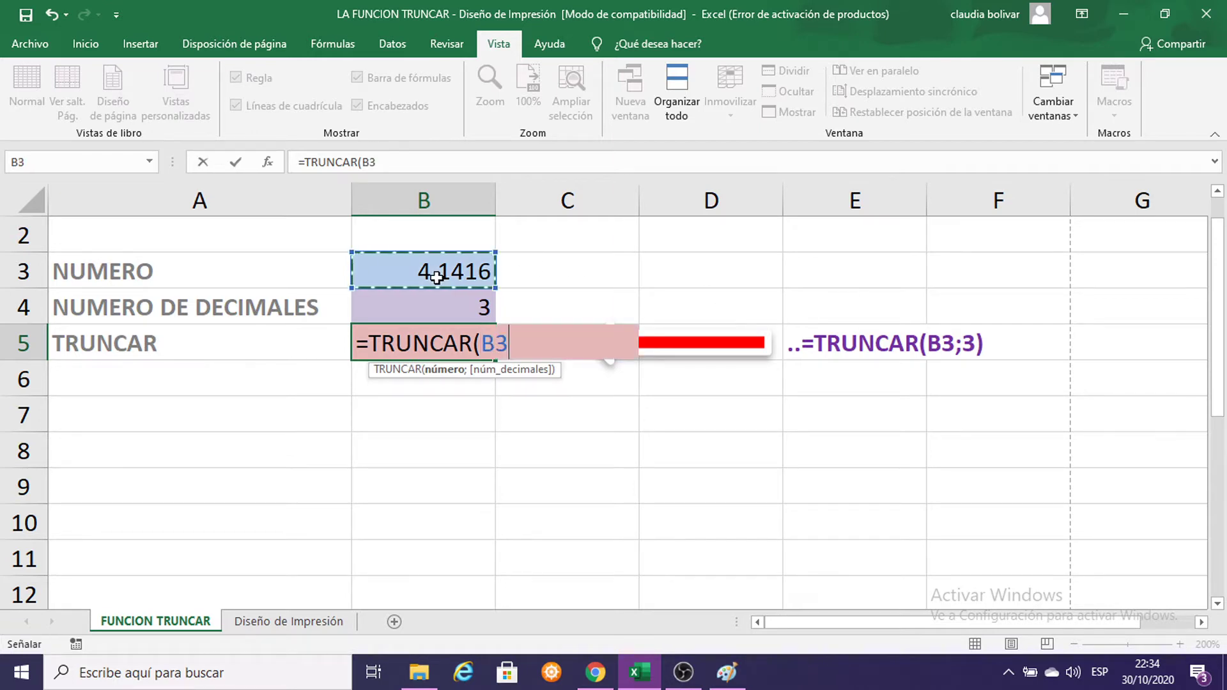
text(;)
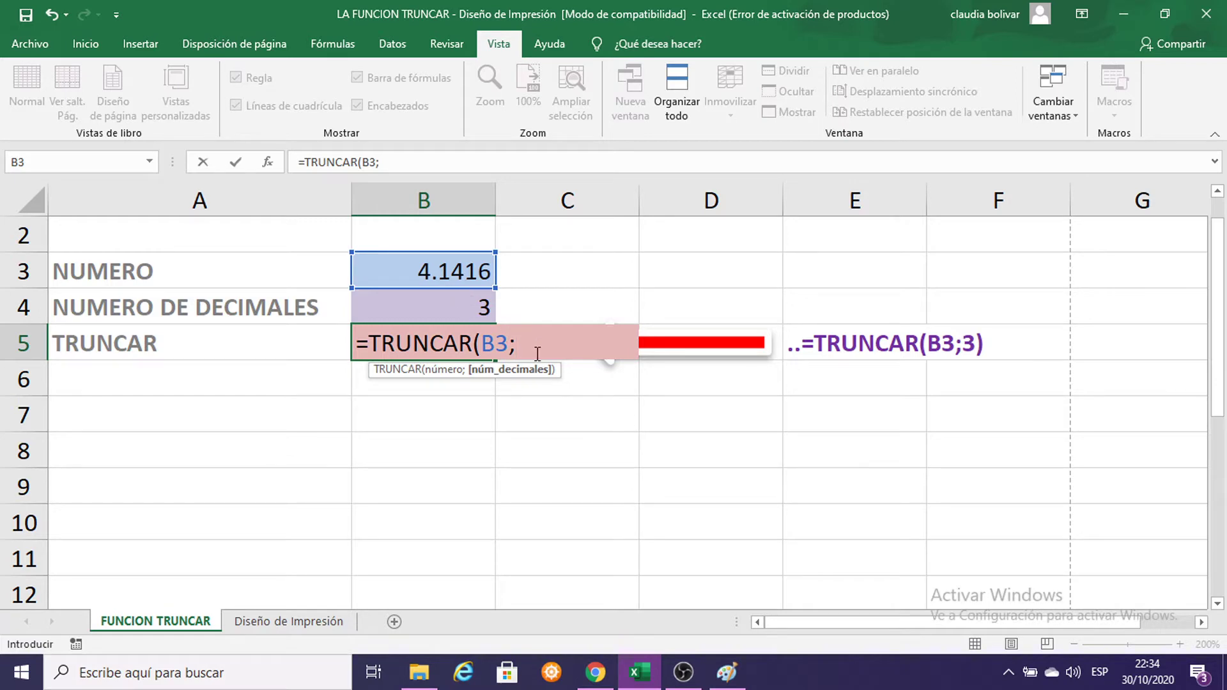
click(412, 307)
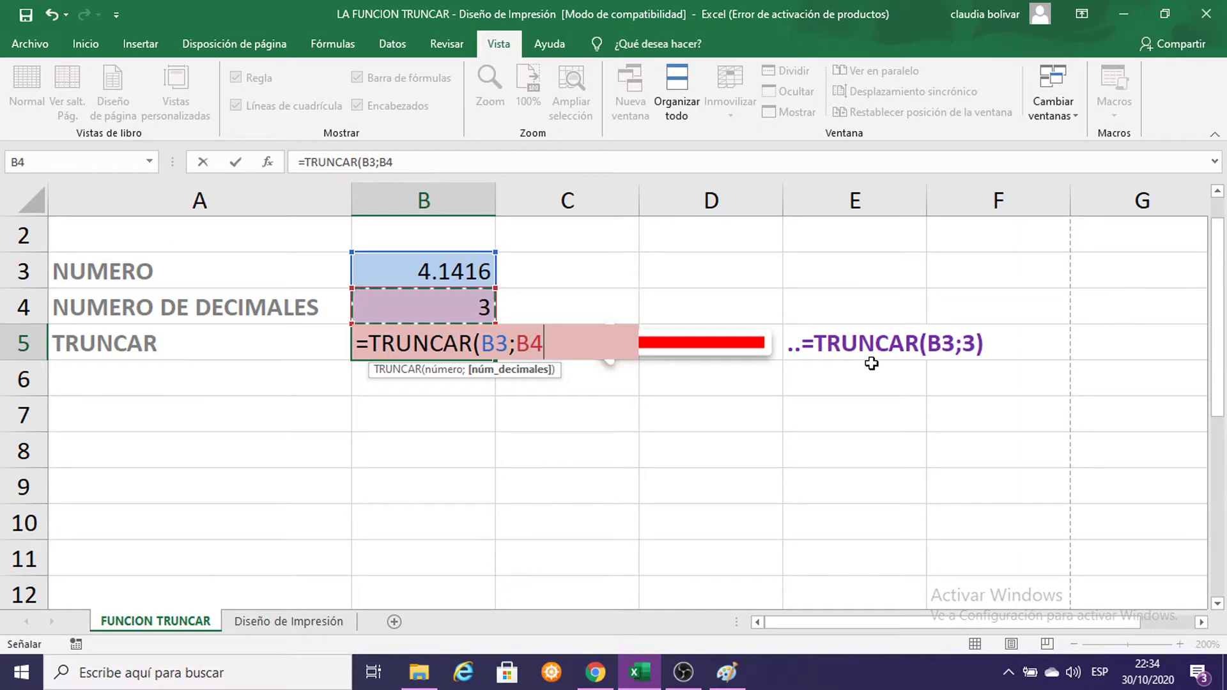
text())
key(Return)
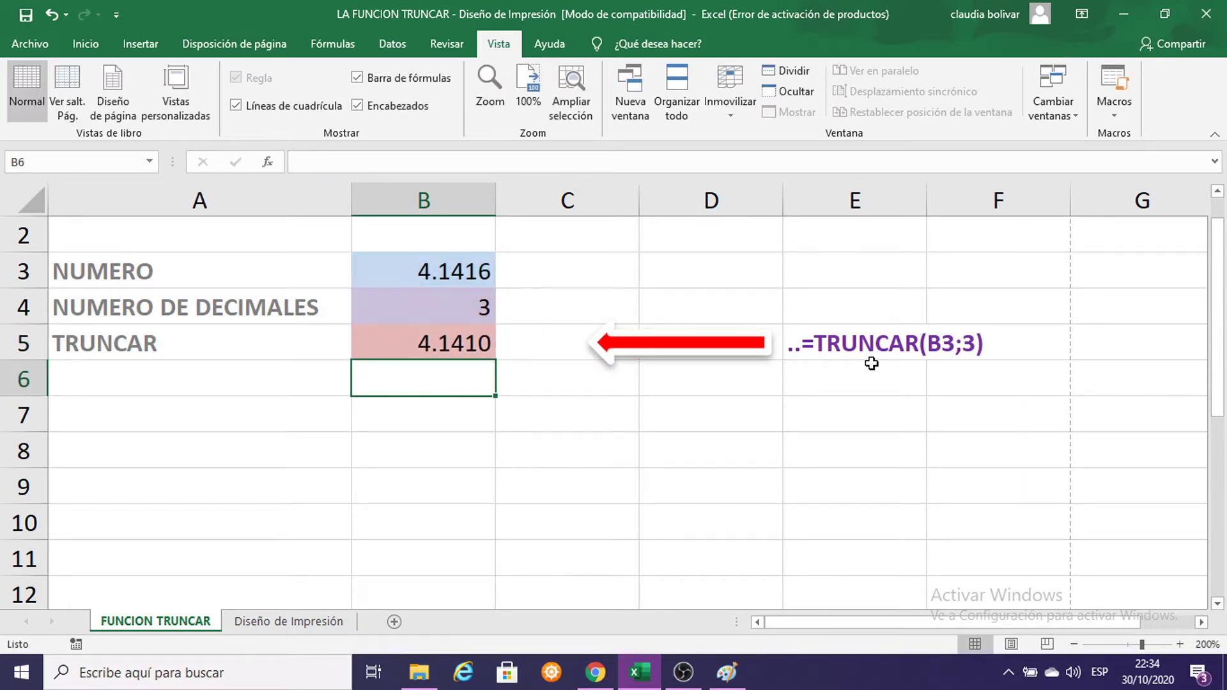
- Set the number of decimals in cell B4 to 2
click(419, 349)
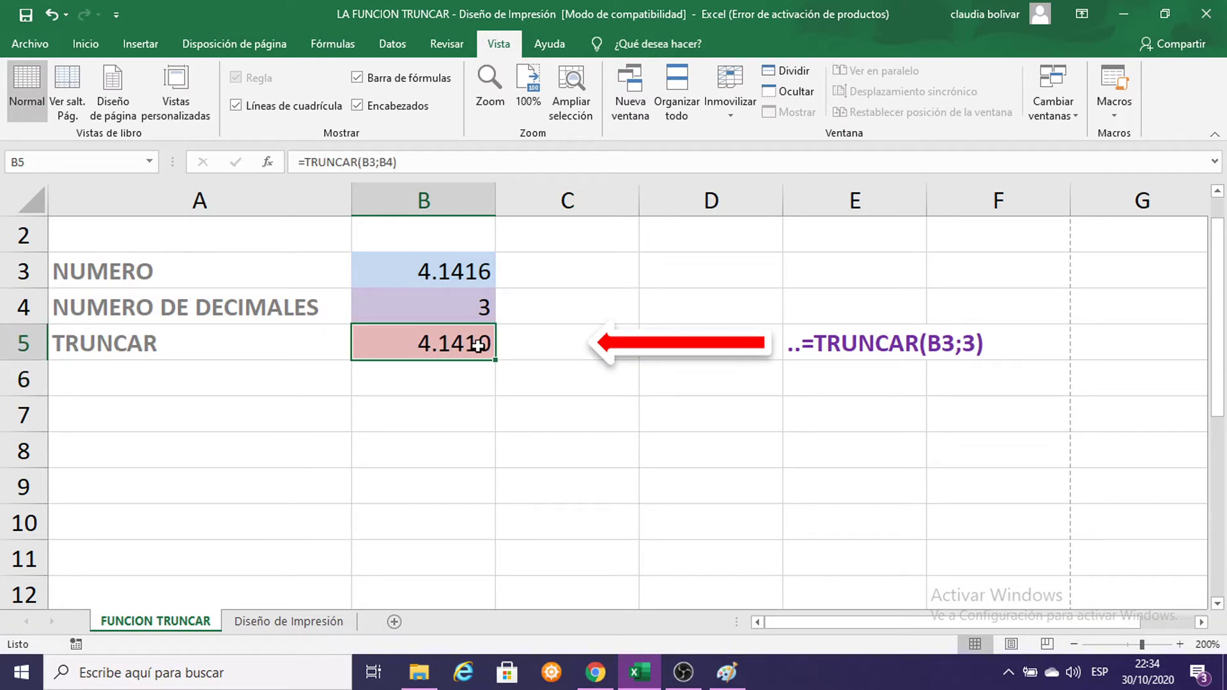
click(488, 273)
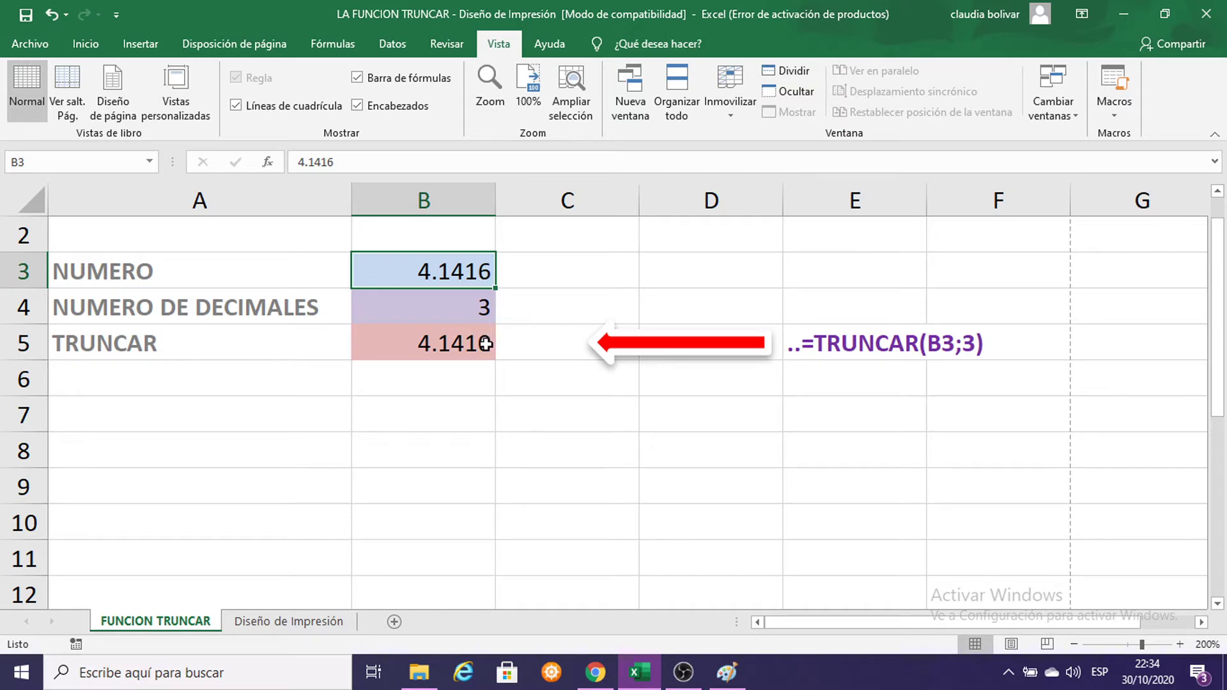
click(482, 309)
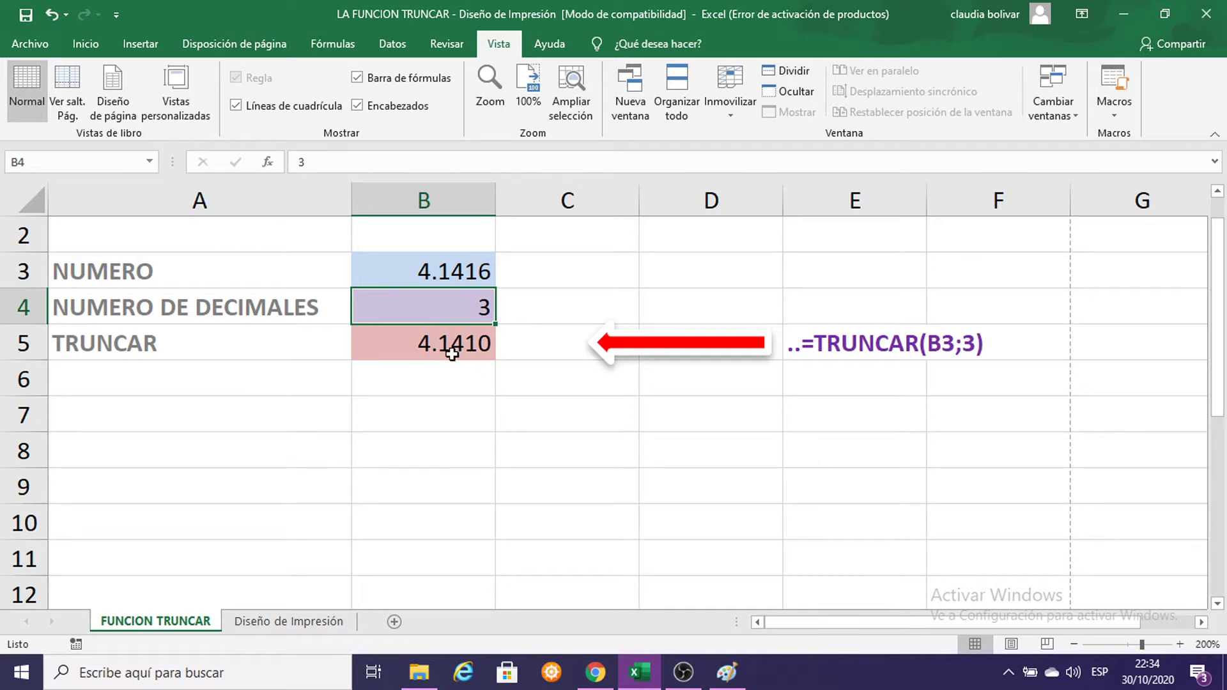
text(2)
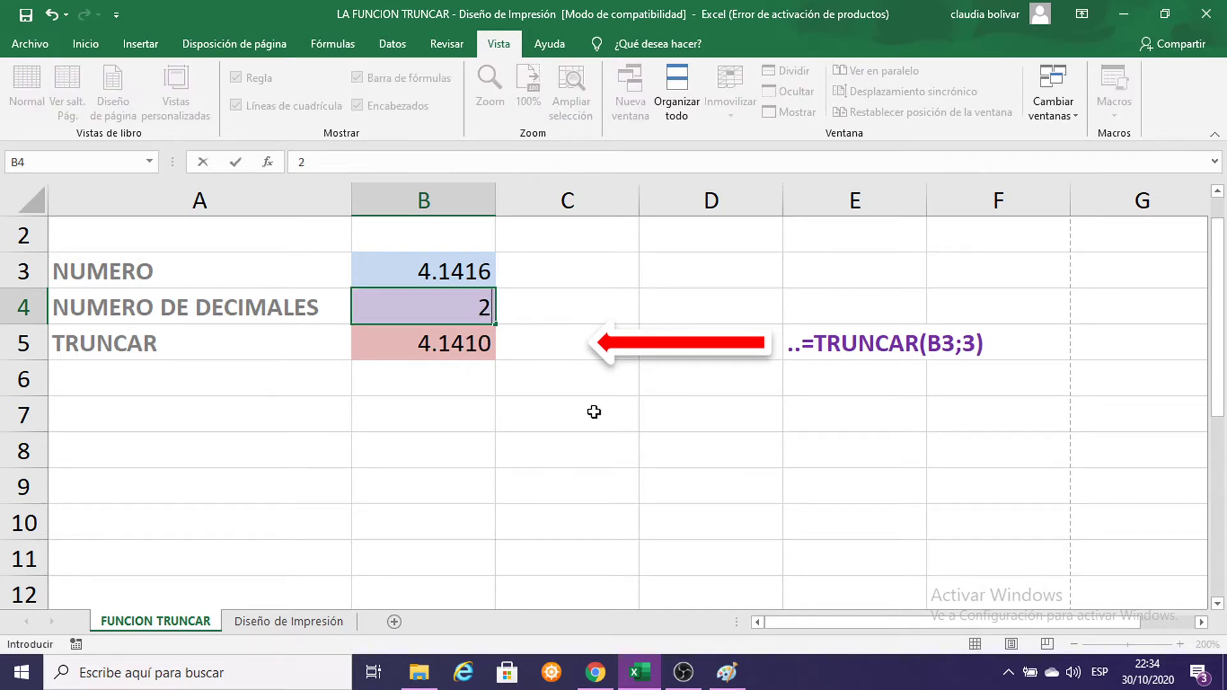
key(Return)
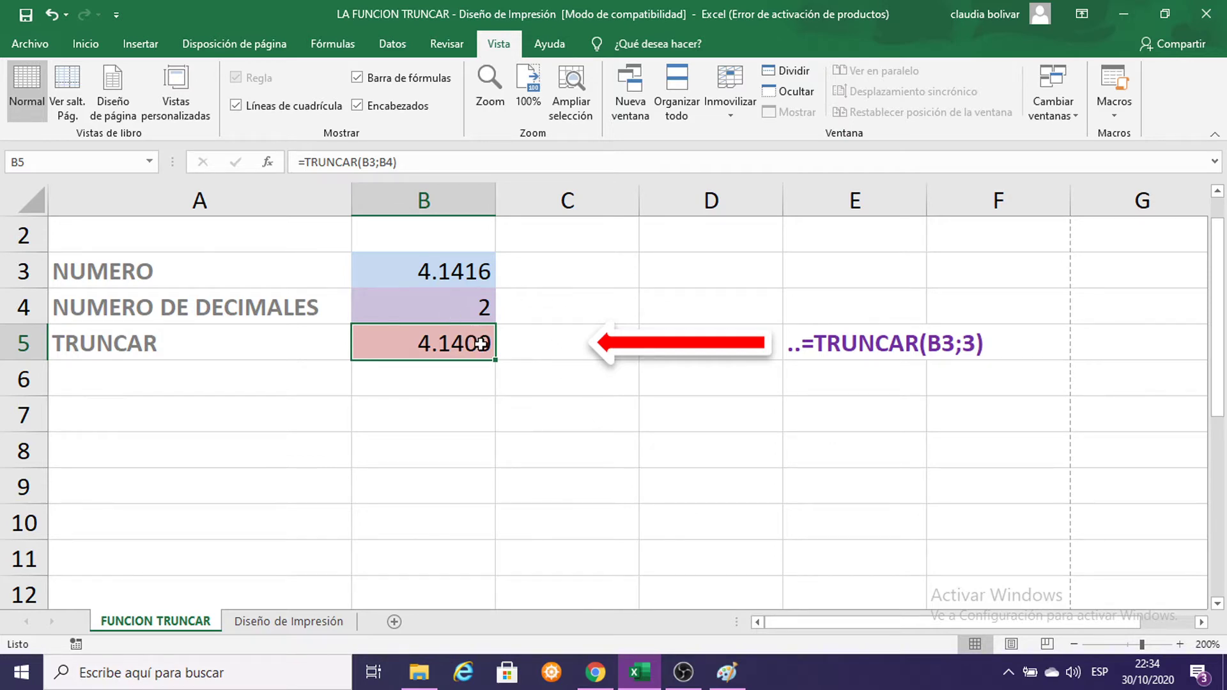
click(484, 439)
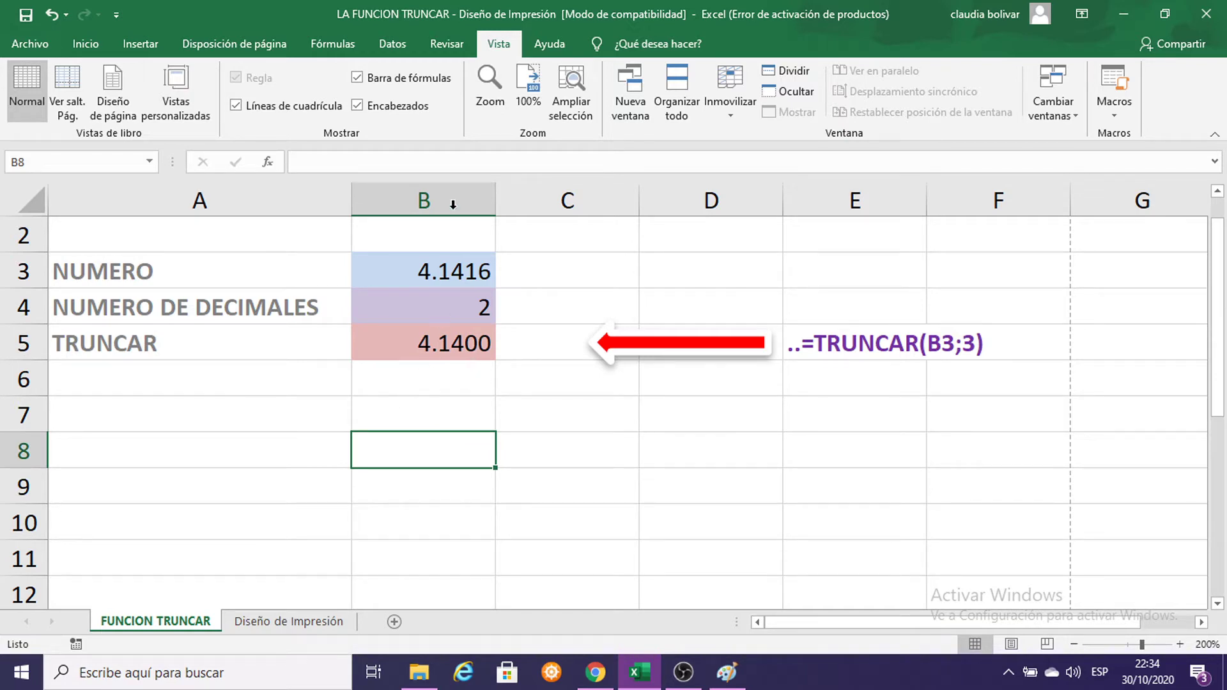
- Format the number in cell B3 to display 0 decimal places
click(427, 271)
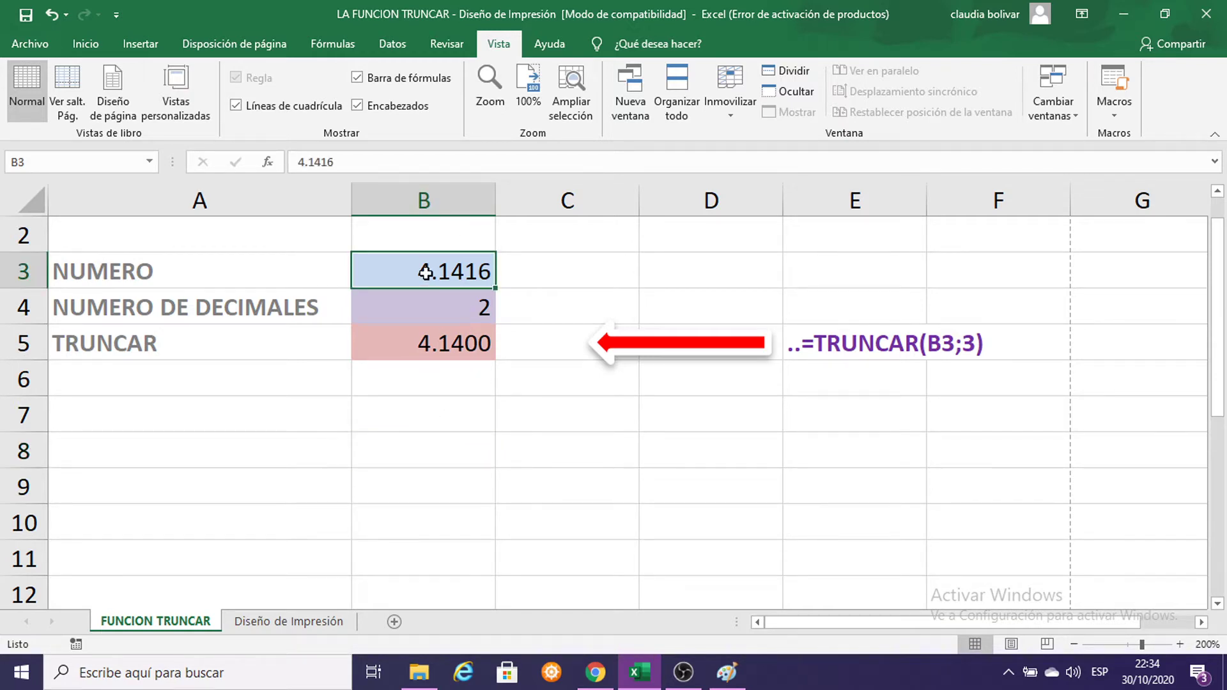
right_click(451, 274)
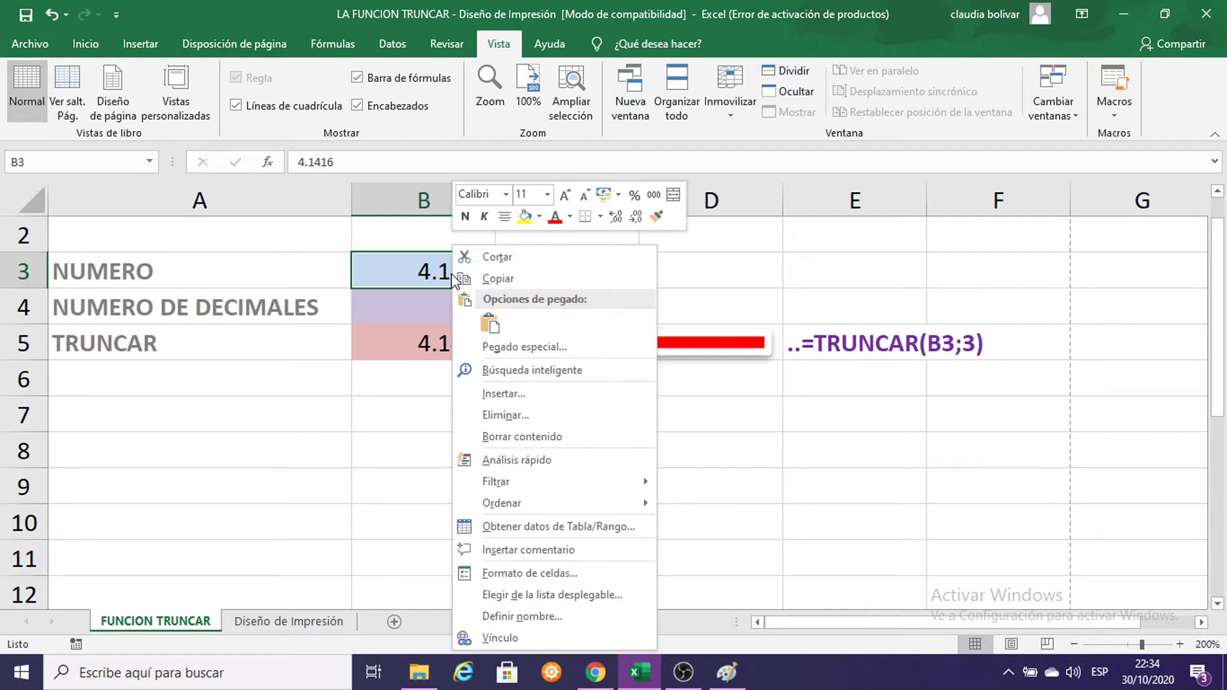
click(502, 573)
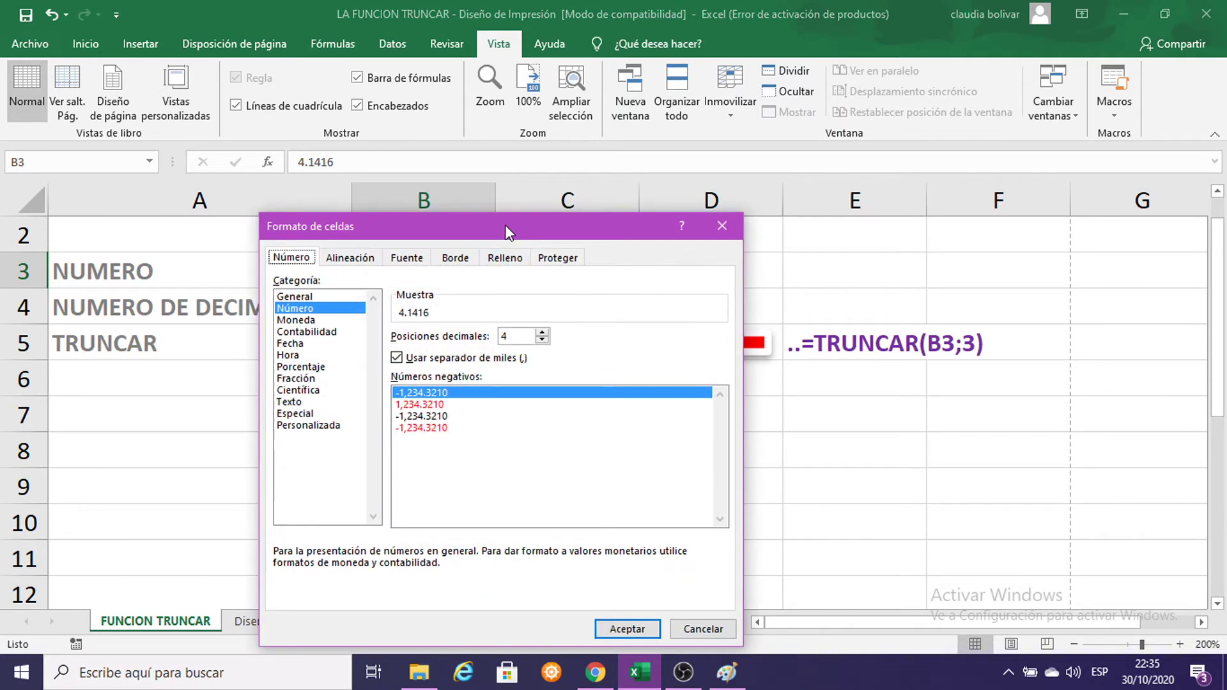
drag(505, 224, 701, 168)
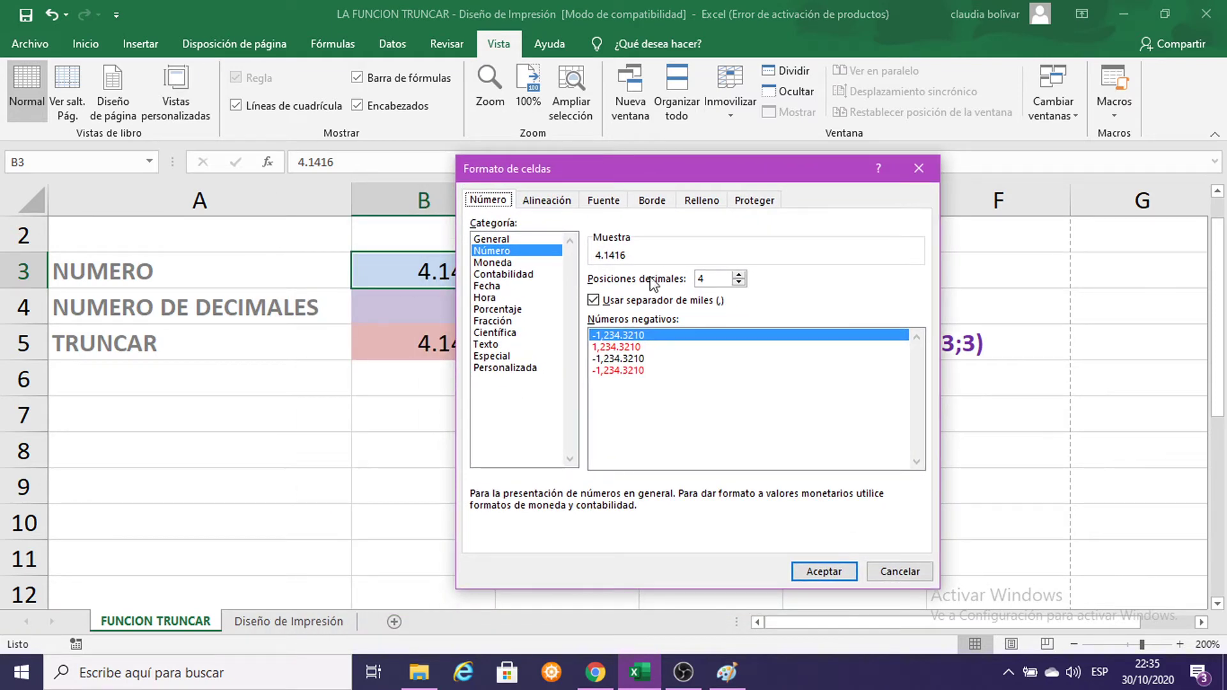
click(740, 282)
click(739, 282)
click(739, 282)
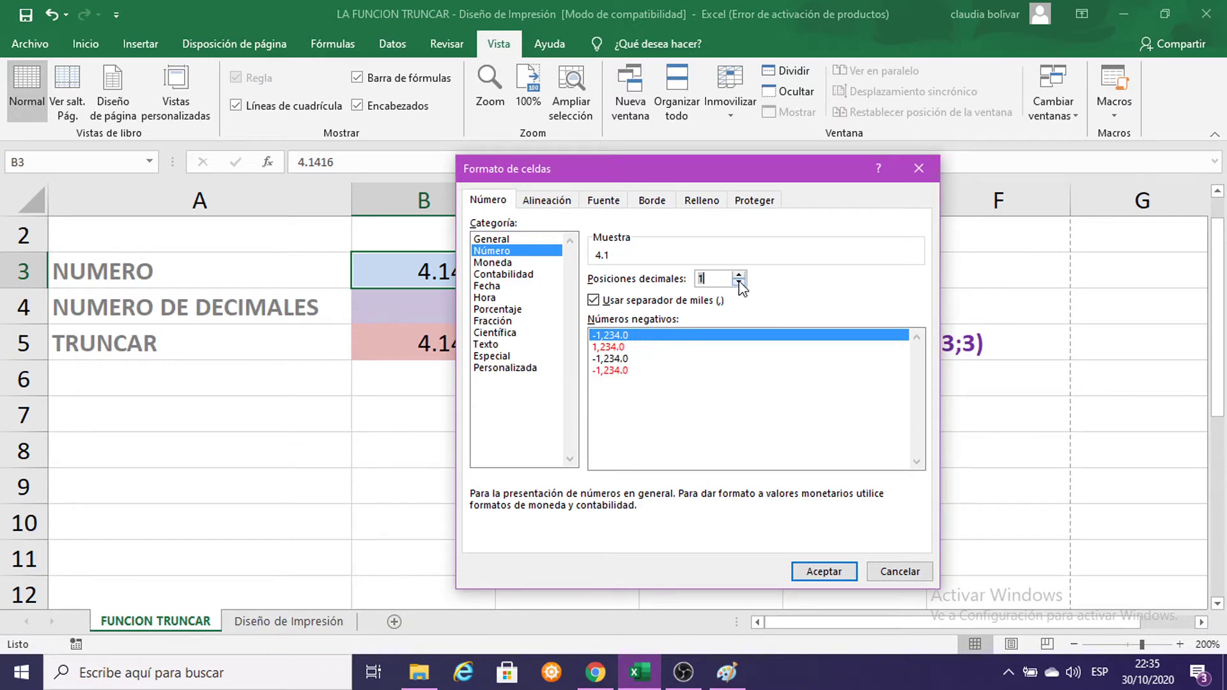
click(740, 281)
click(810, 572)
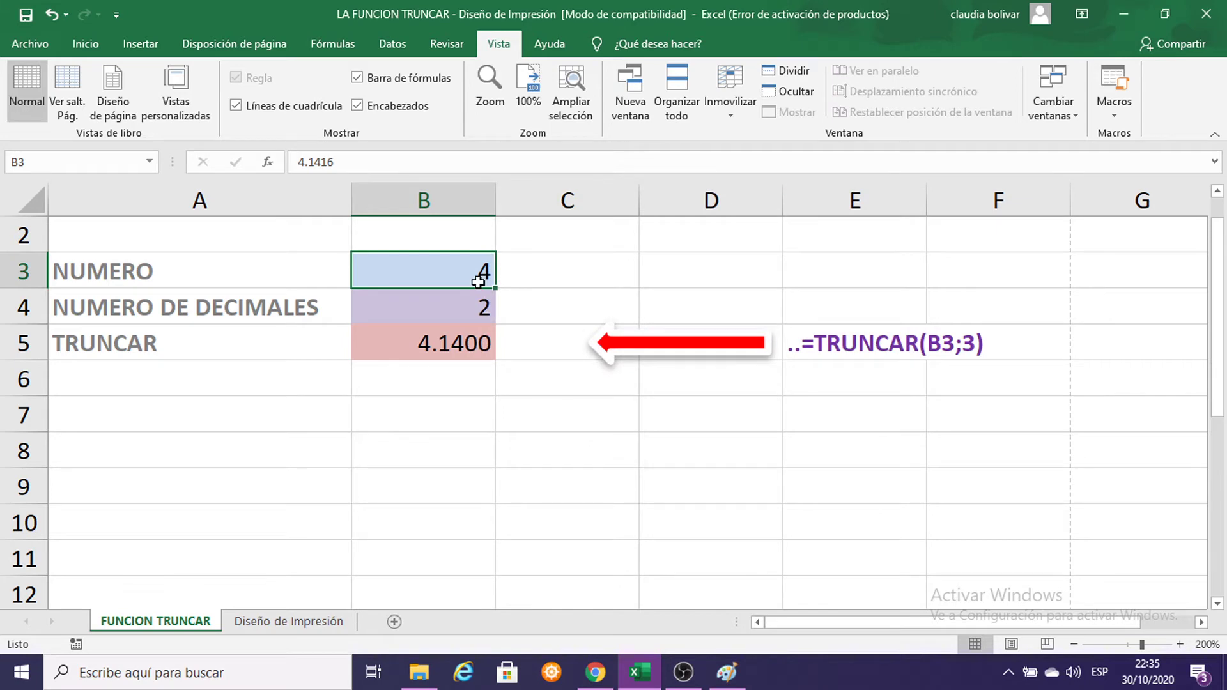
click(452, 351)
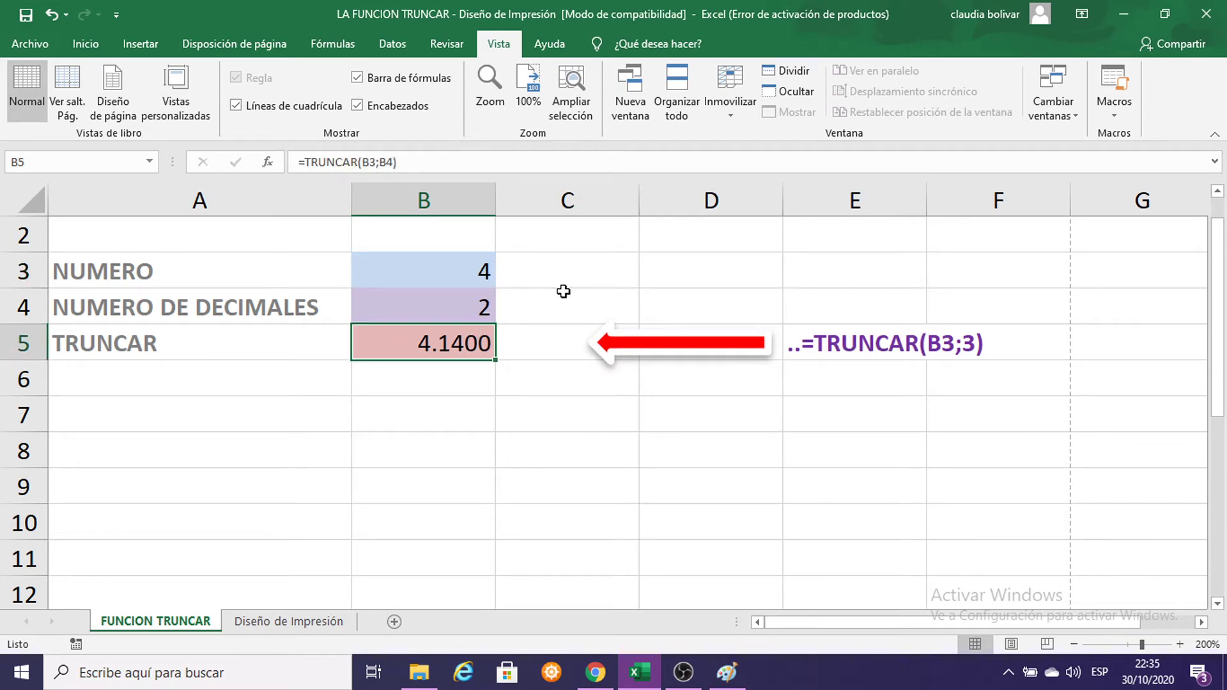
click(584, 411)
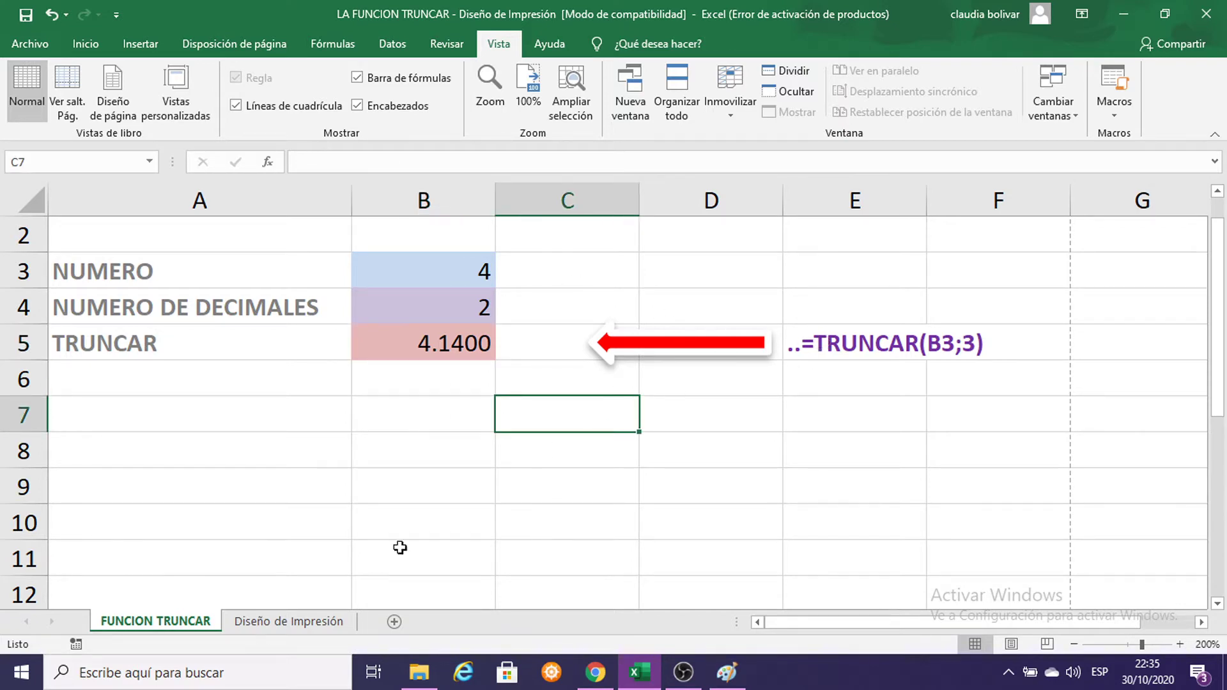
- Open the Diseño de Impresión sheet and look over its student grades table
click(317, 623)
click(692, 348)
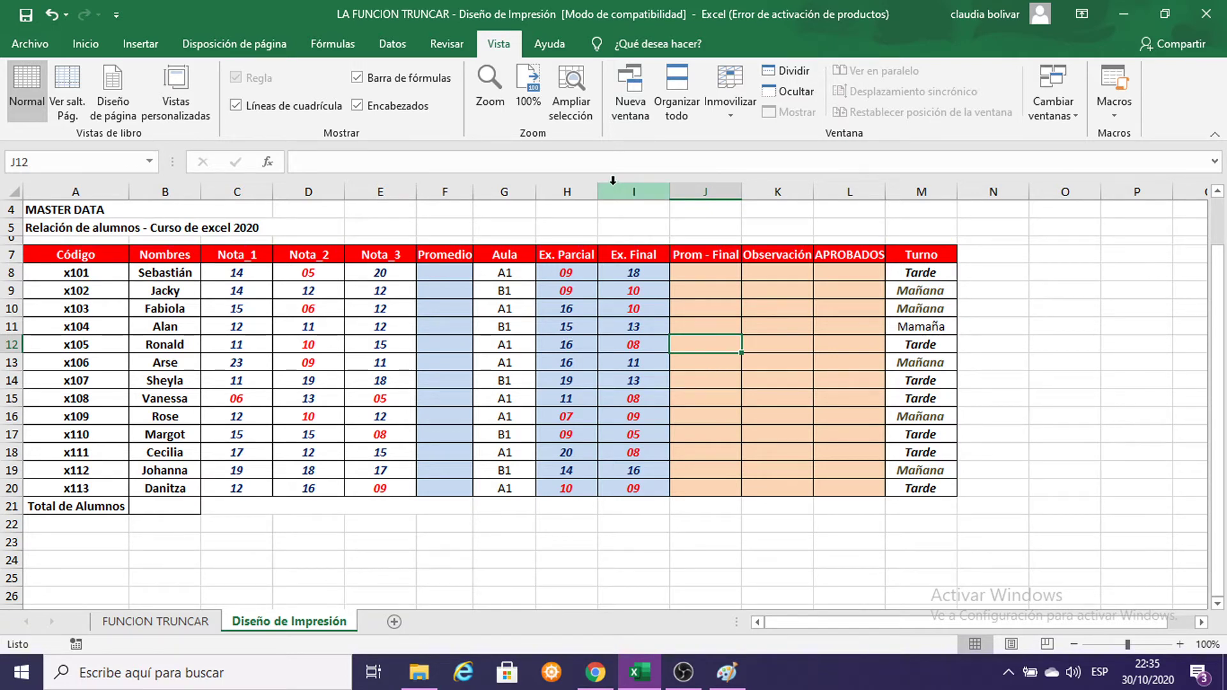
click(652, 207)
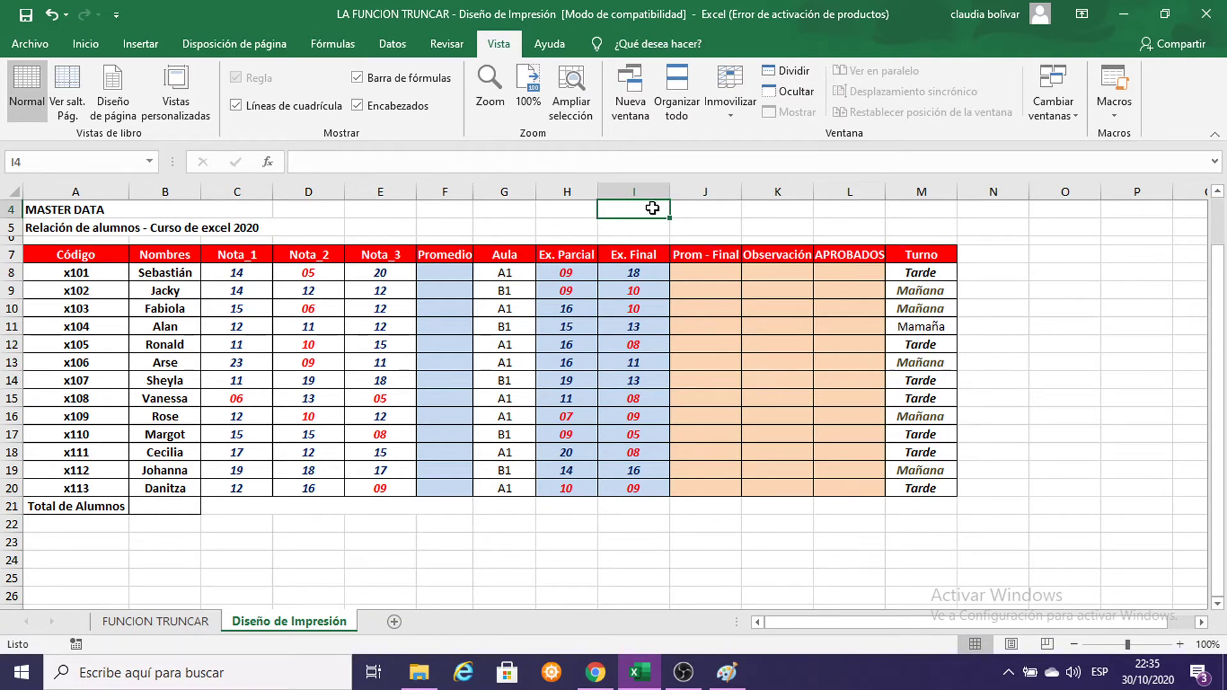
drag(652, 207, 635, 381)
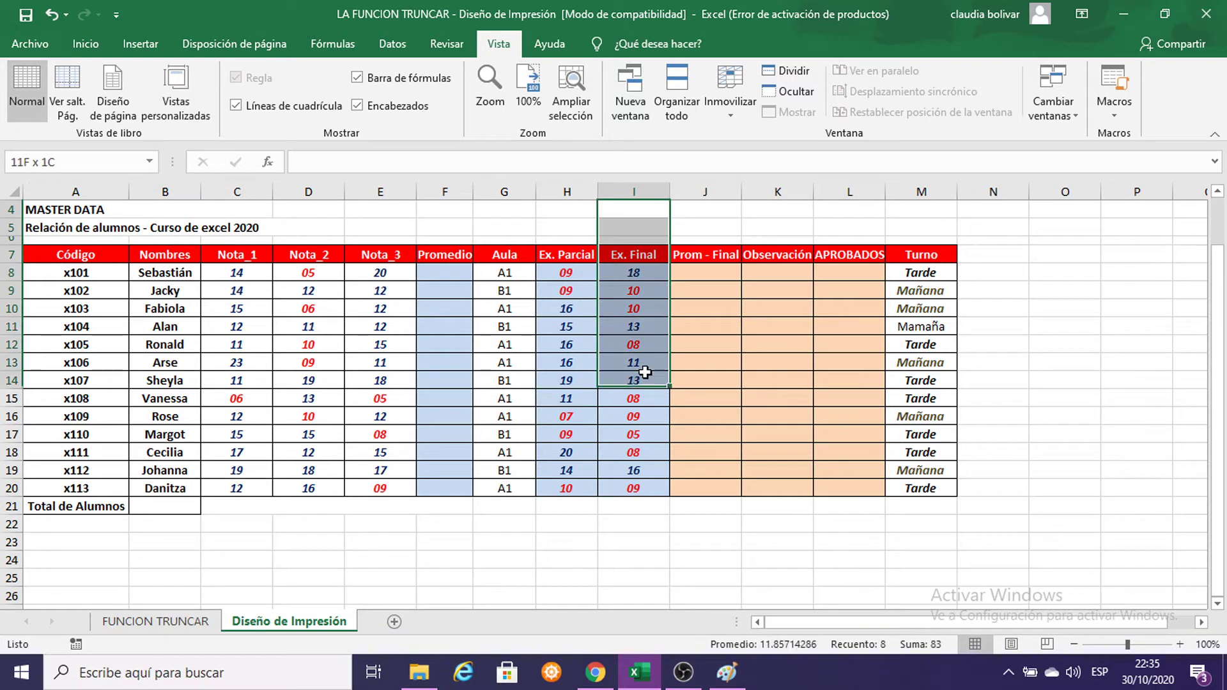
click(864, 228)
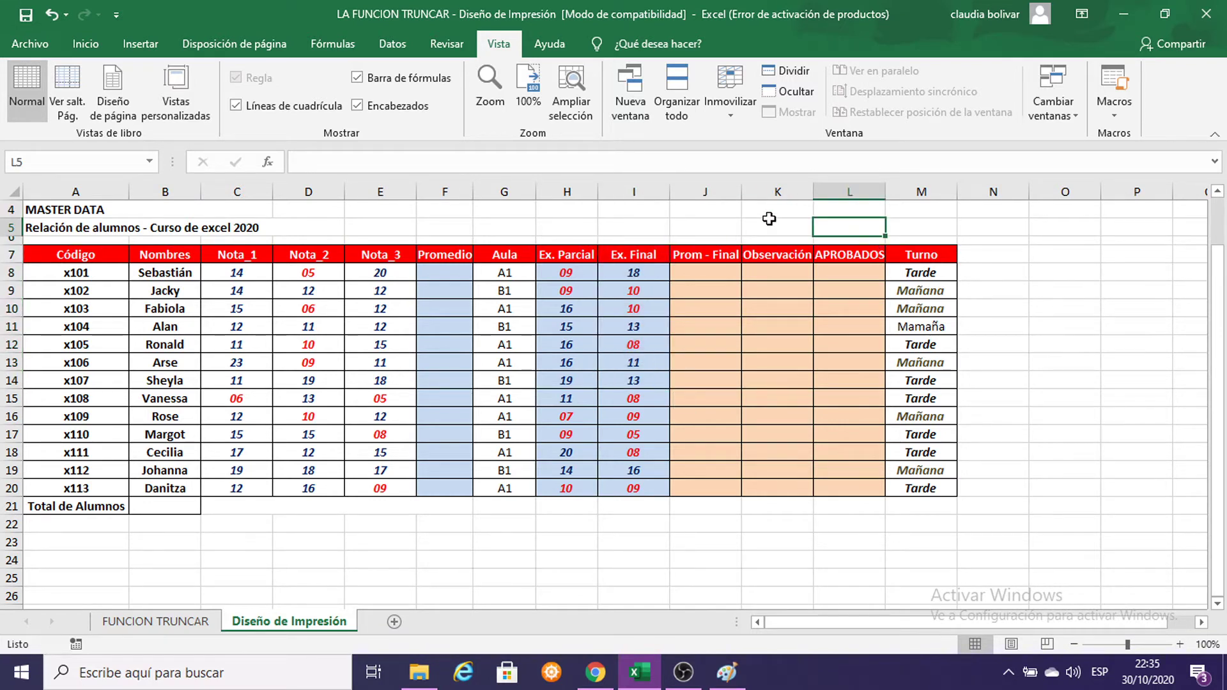
- Examine the print preview of the grades sheet and compare its columns with the worksheet, checking the Prom - Final column
click(26, 42)
click(25, 50)
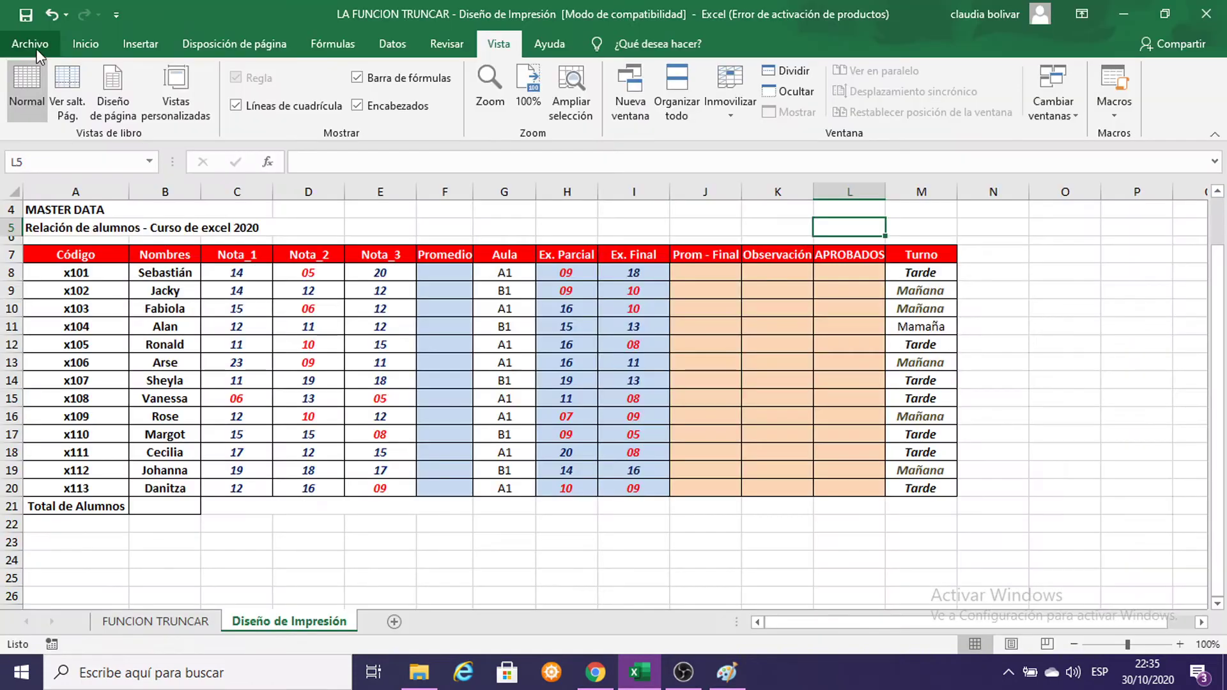
click(86, 43)
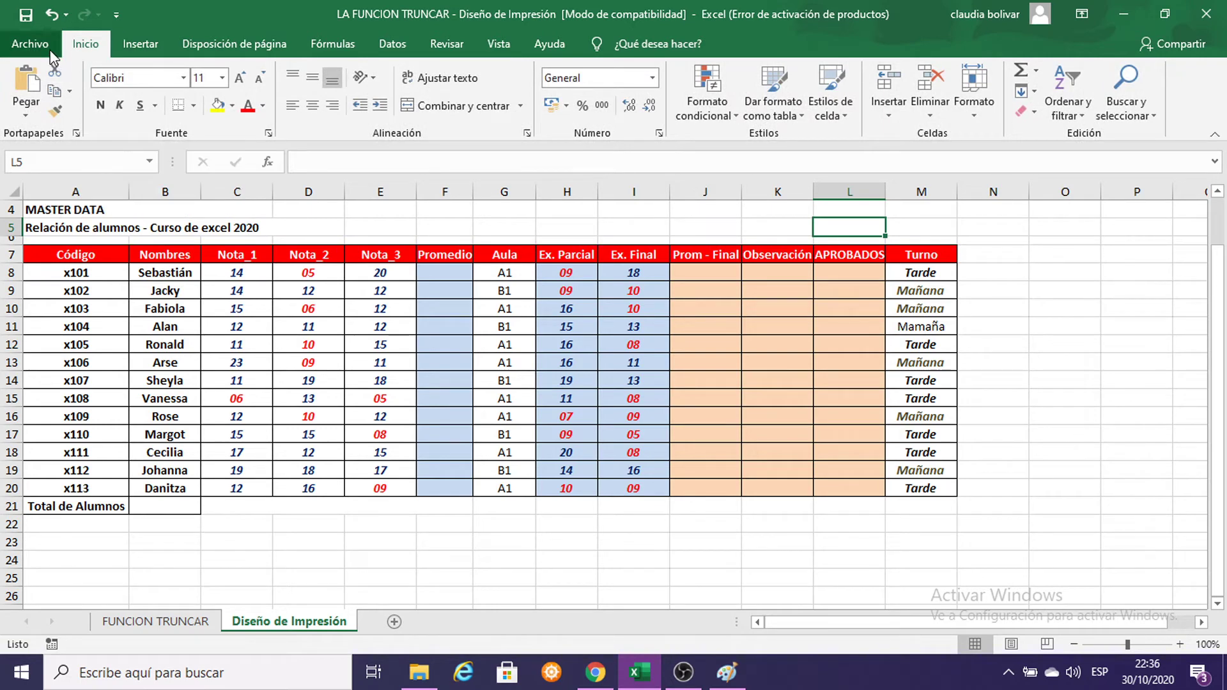
click(33, 48)
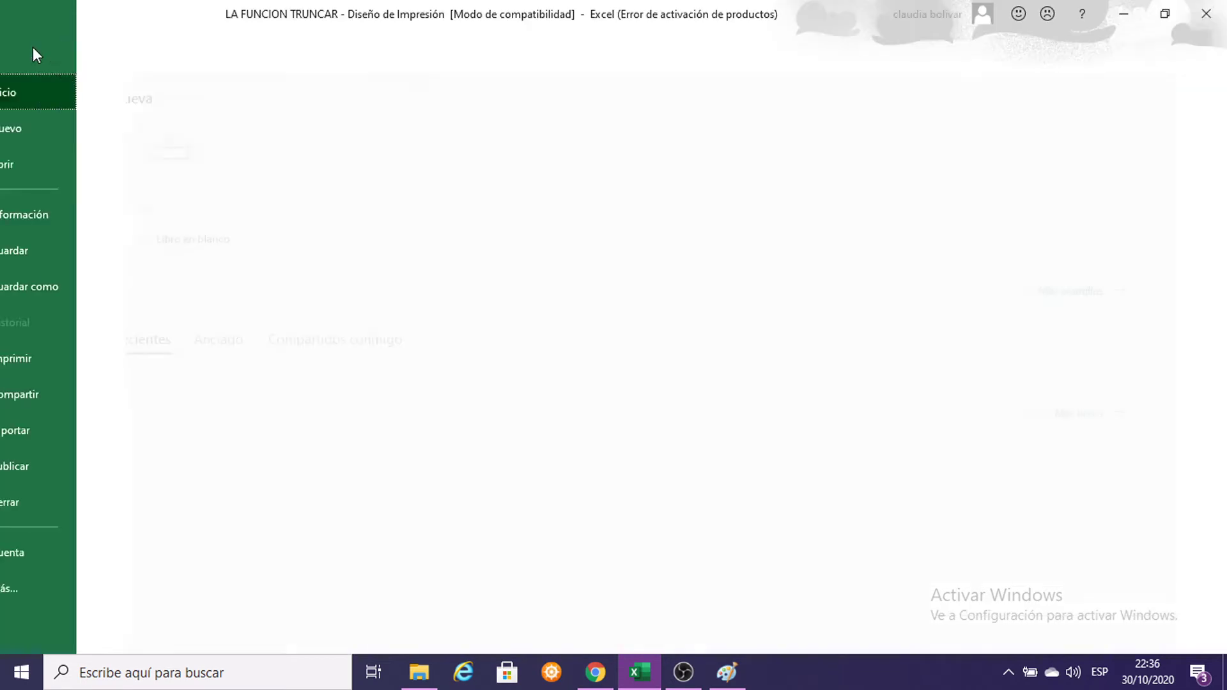
click(53, 366)
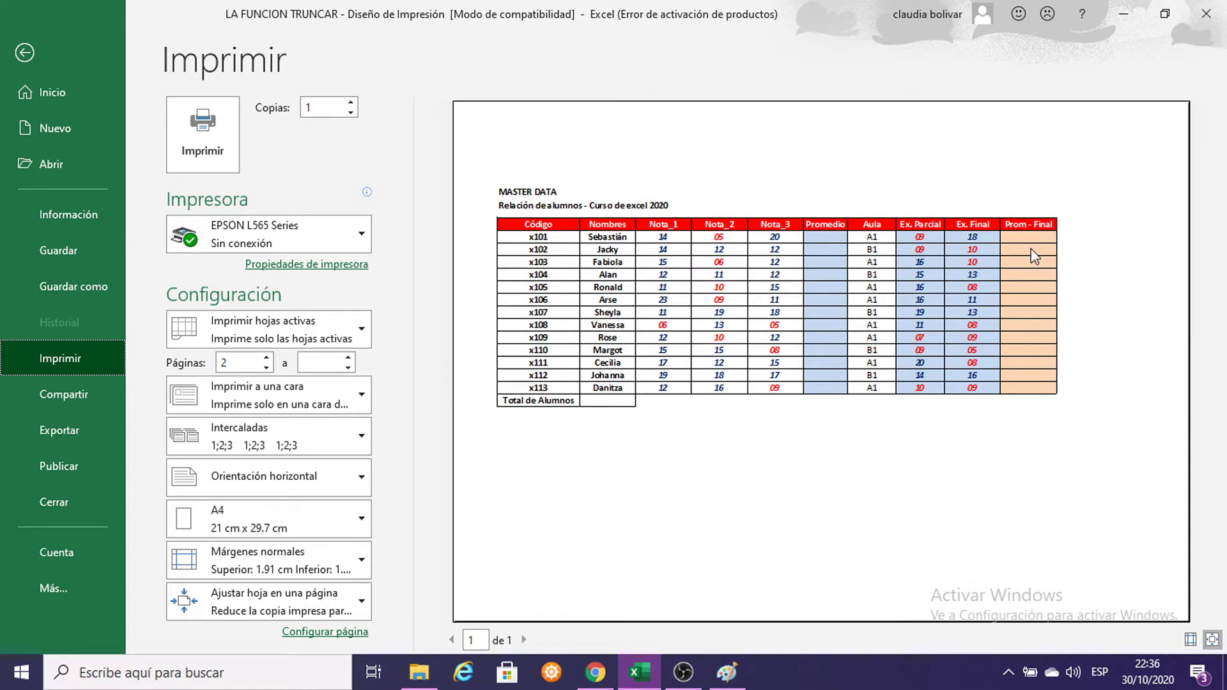
click(26, 55)
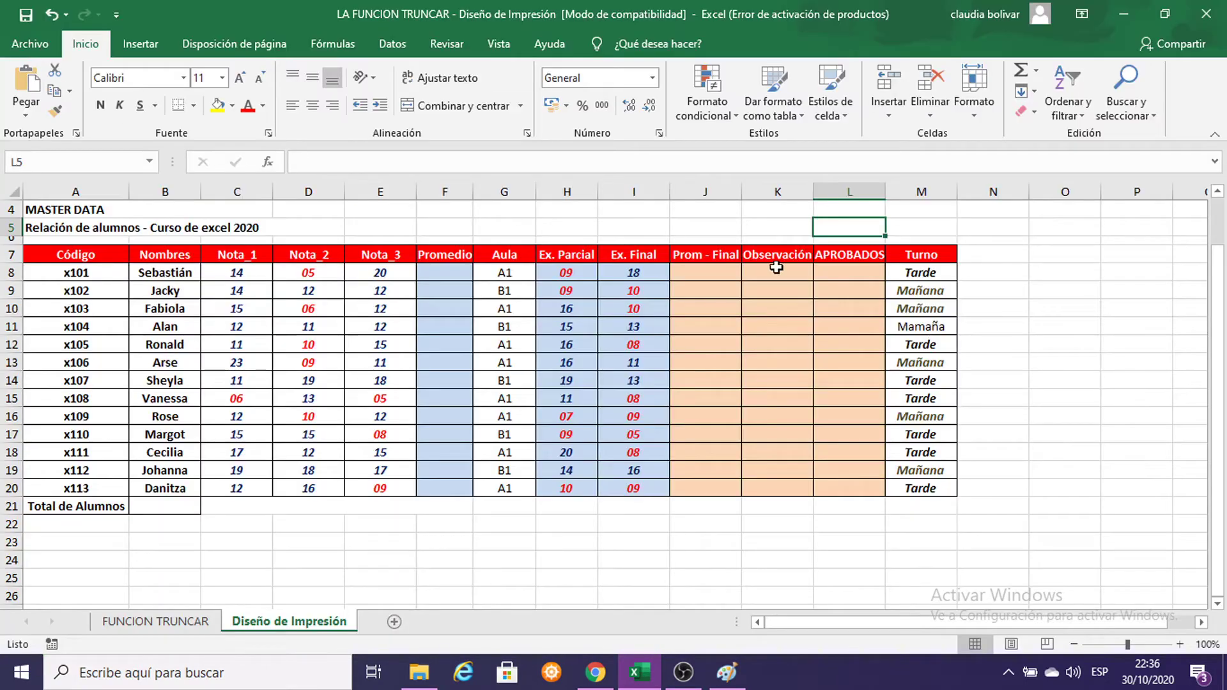
drag(708, 271, 706, 455)
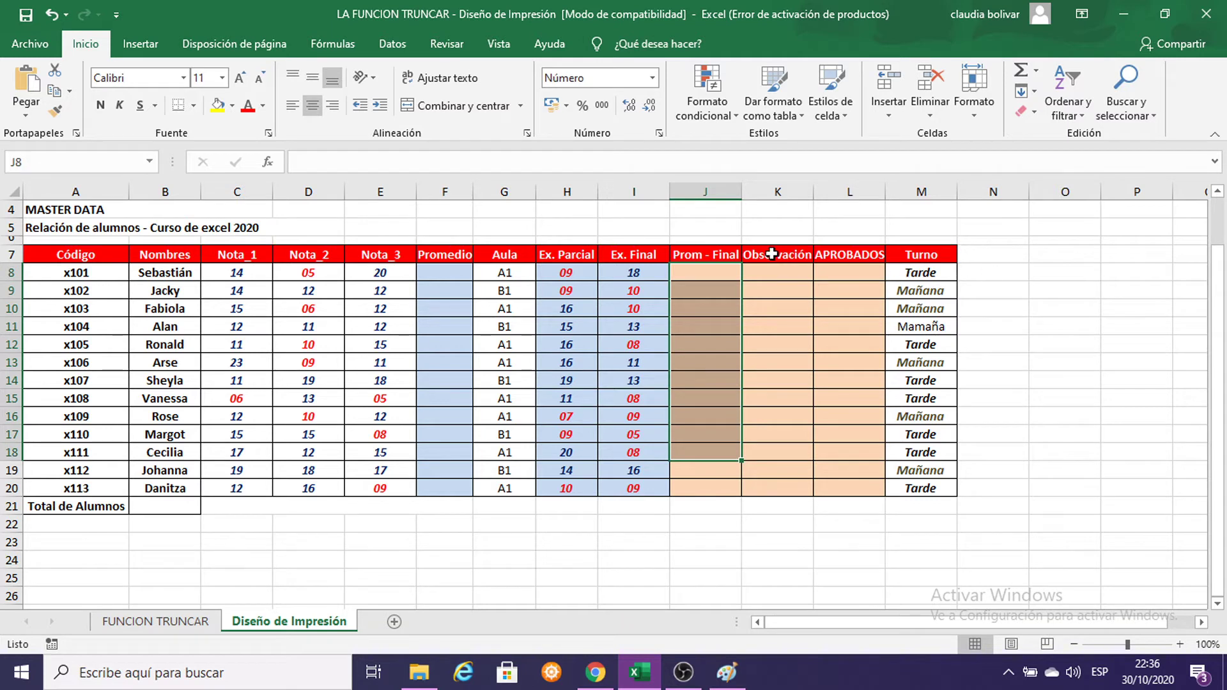
click(303, 213)
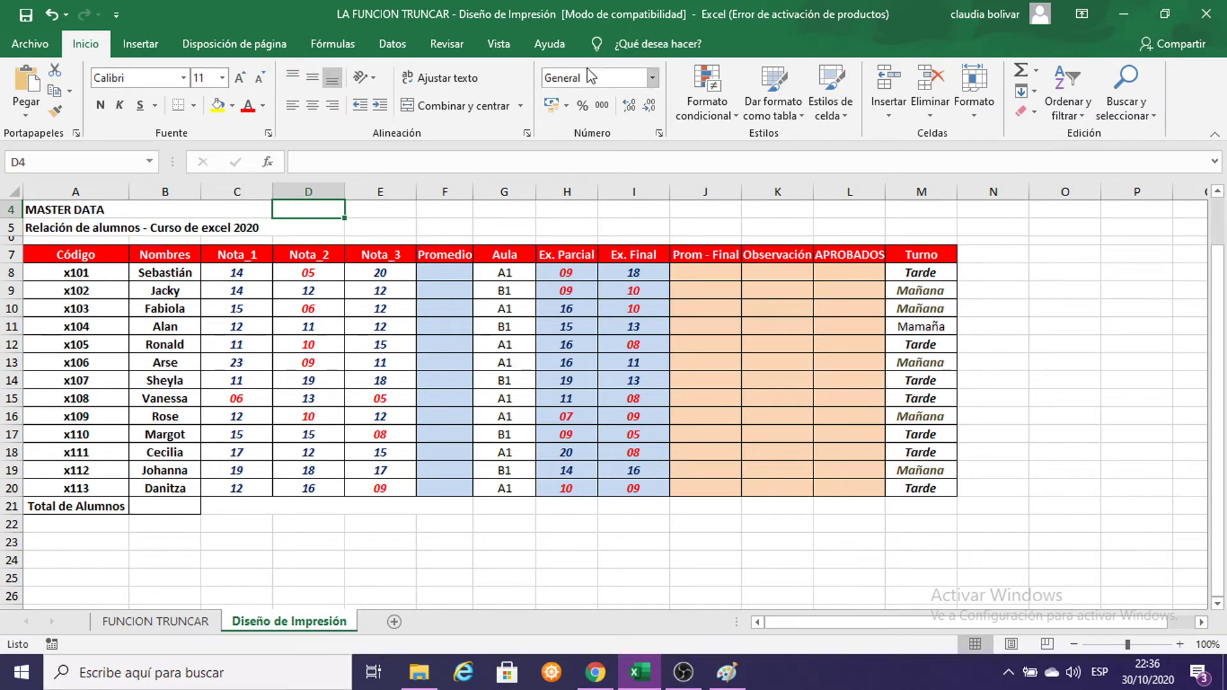
- Show the view commands in Excel, paste the captured worksheet screenshot into Paint to examine it, and return to Excel
click(488, 45)
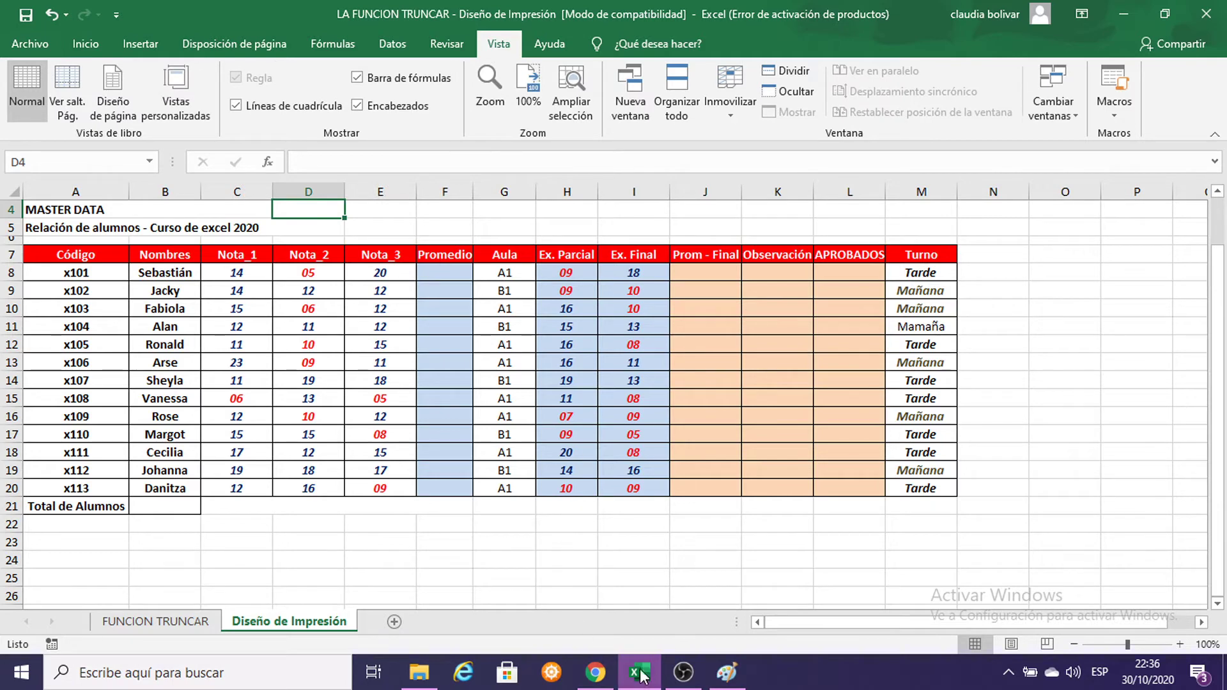
click(727, 673)
key(ctrl+v)
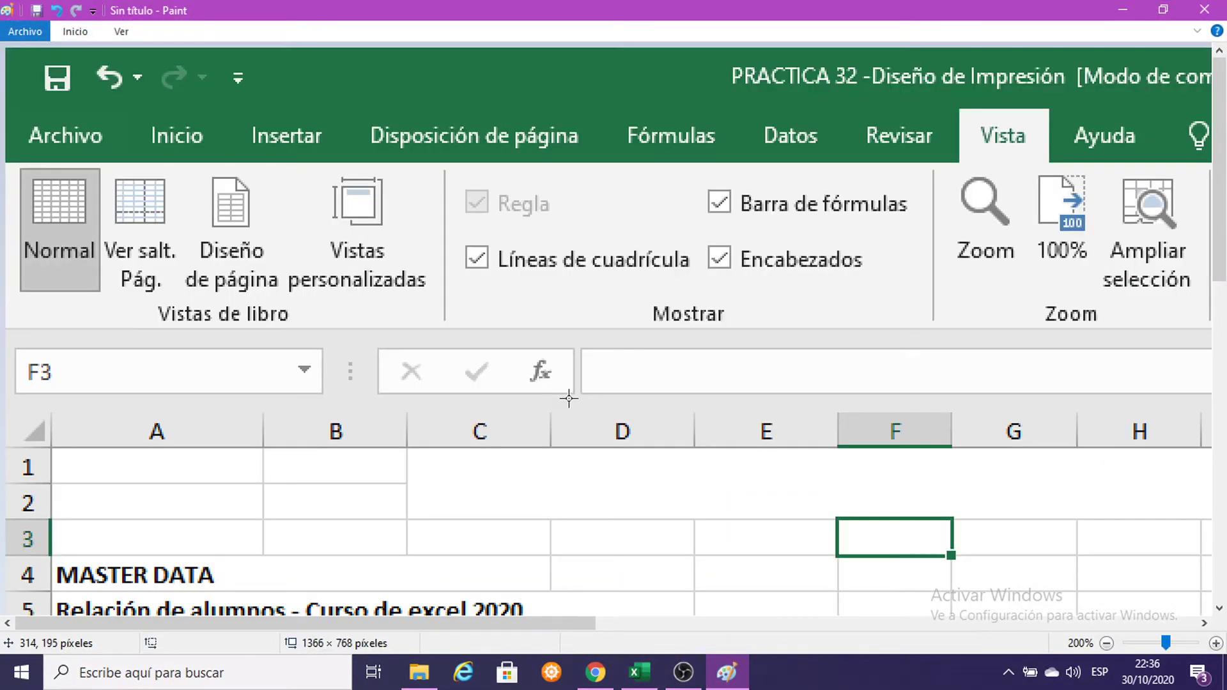
key(ctrl+z)
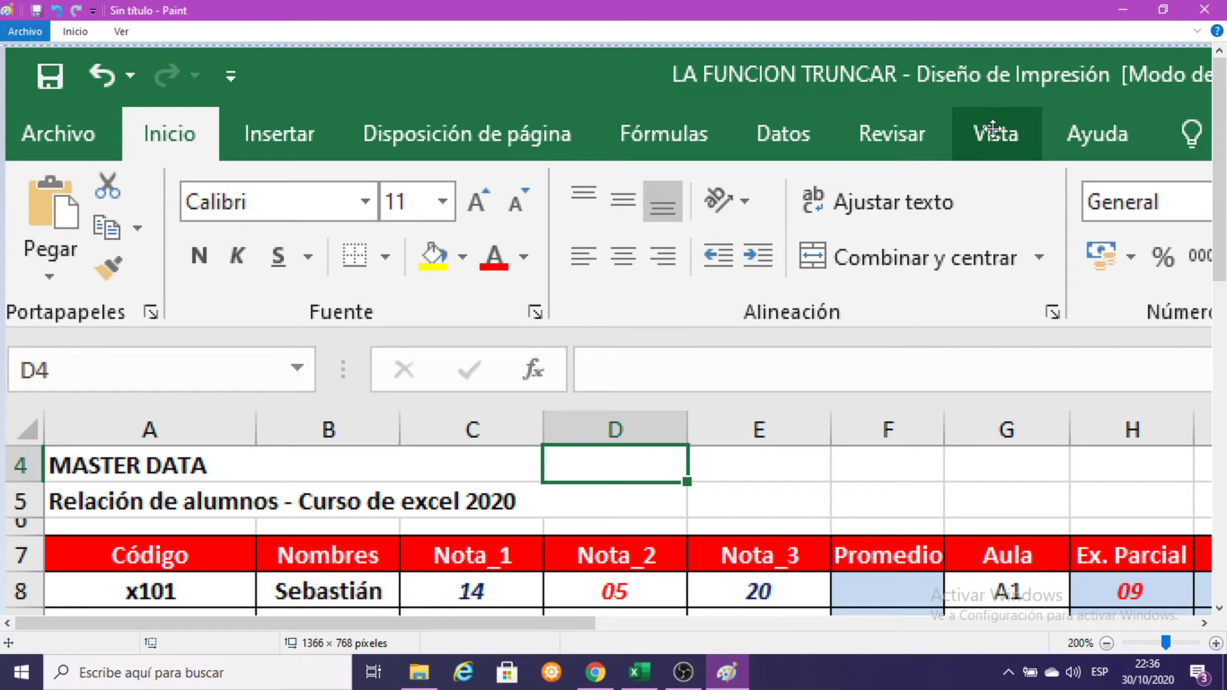
click(1135, 1)
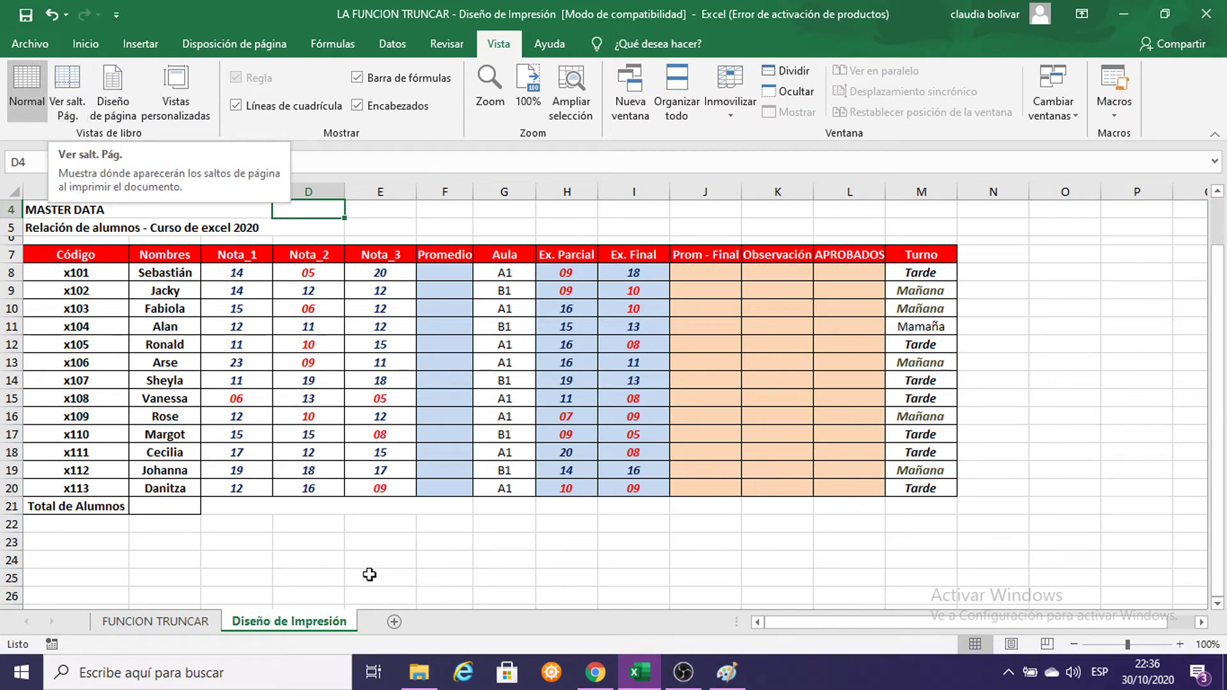
- Paste the screenshot with the Ver salt. Pág. description into Paint, examine it, and return to Excel
click(726, 672)
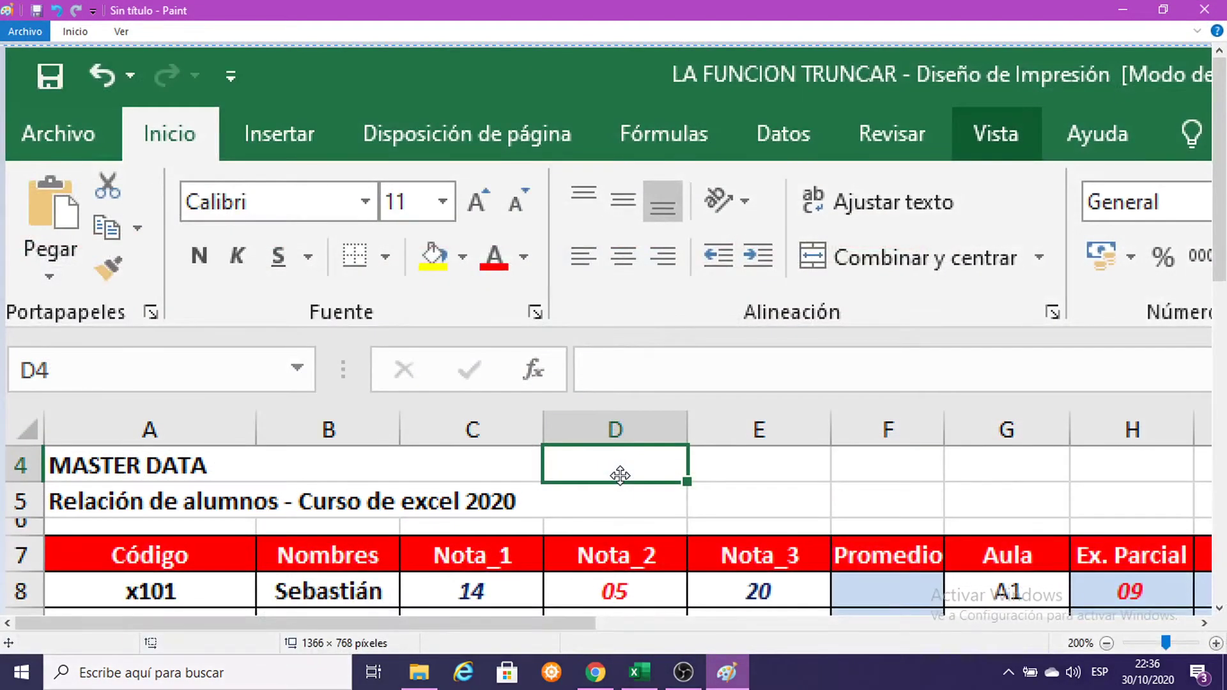
key(ctrl+v)
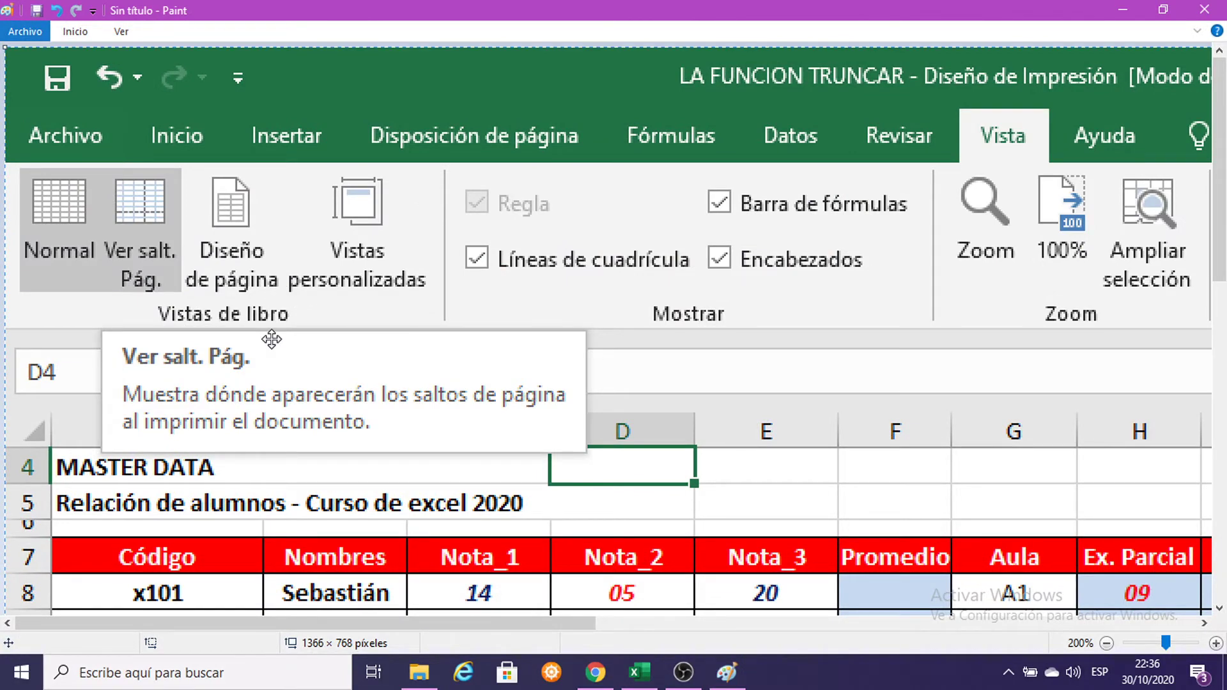
click(1120, 7)
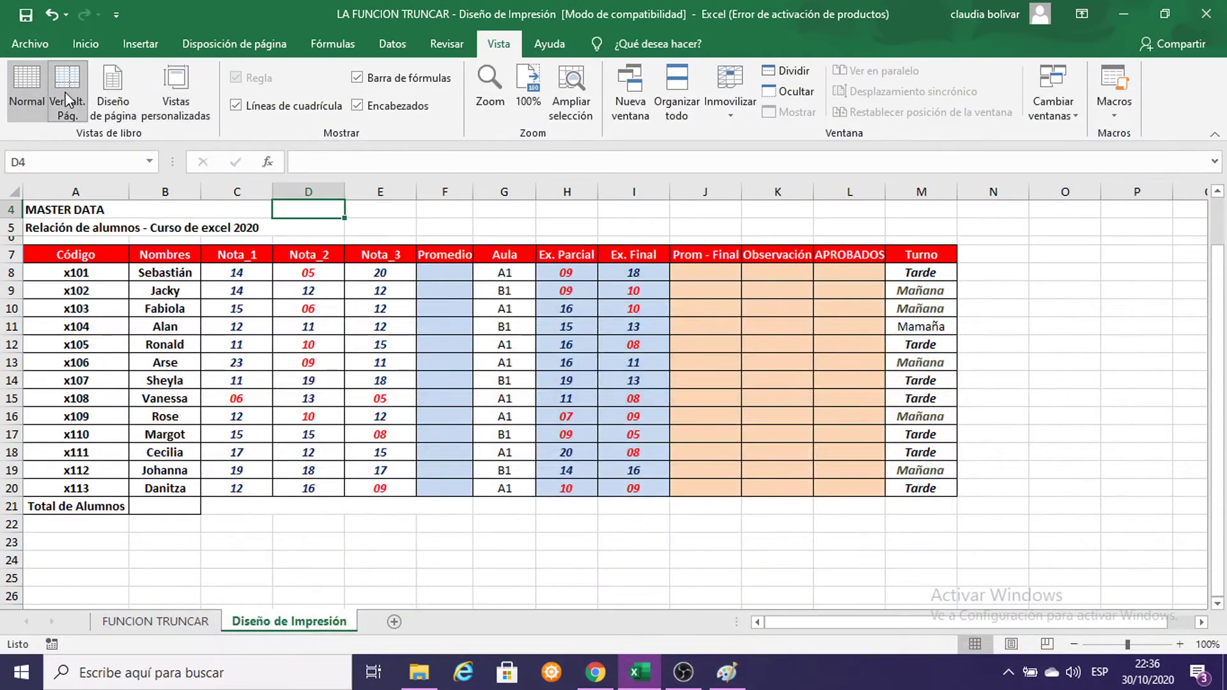
- Switch the grades sheet to the page break view, examine its enlarged capture in Paint, and return to Excel
click(68, 99)
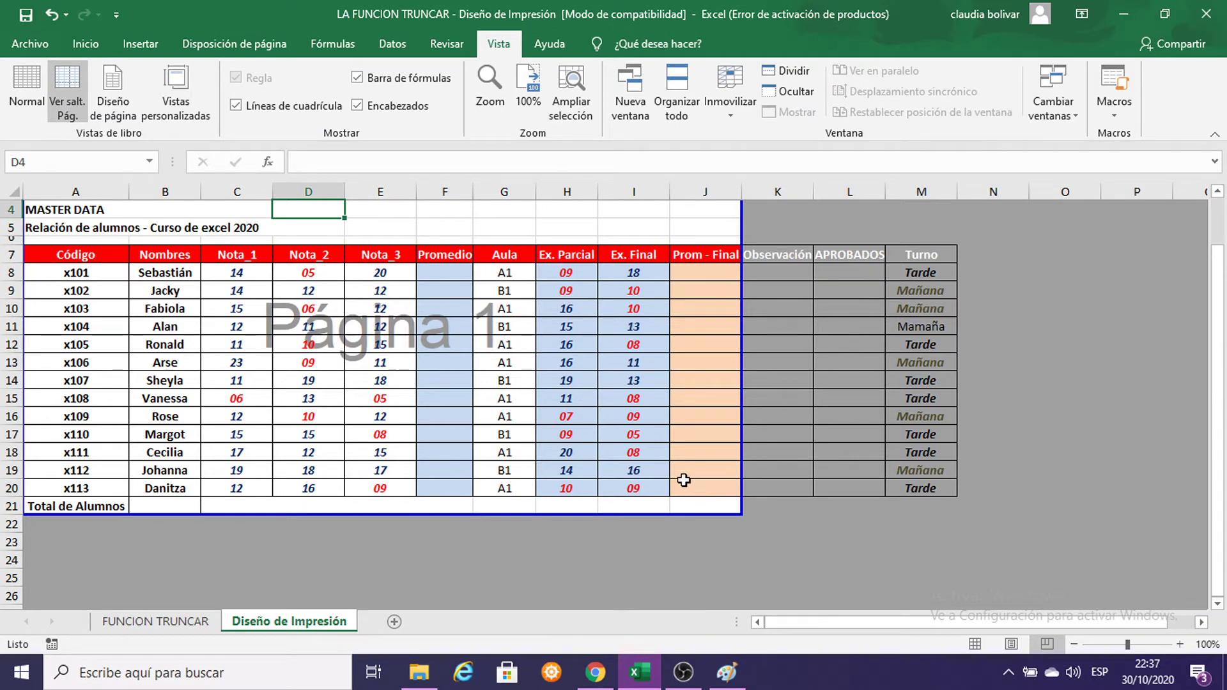
click(726, 672)
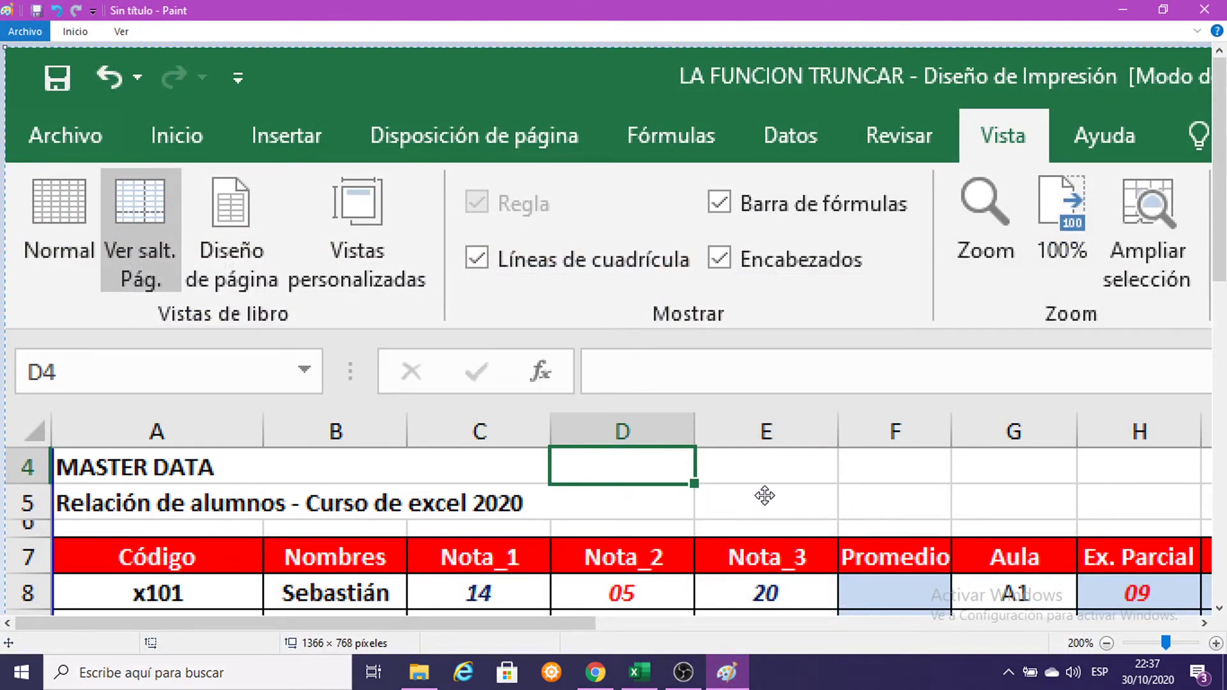
mouse_move(765, 495)
mouse_down()
mouse_move(625, 277)
mouse_move(494, 307)
mouse_move(705, 224)
mouse_move(509, 253)
mouse_move(605, 375)
mouse_move(588, 383)
mouse_move(658, 350)
mouse_move(700, 370)
mouse_move(1032, 385)
mouse_up()
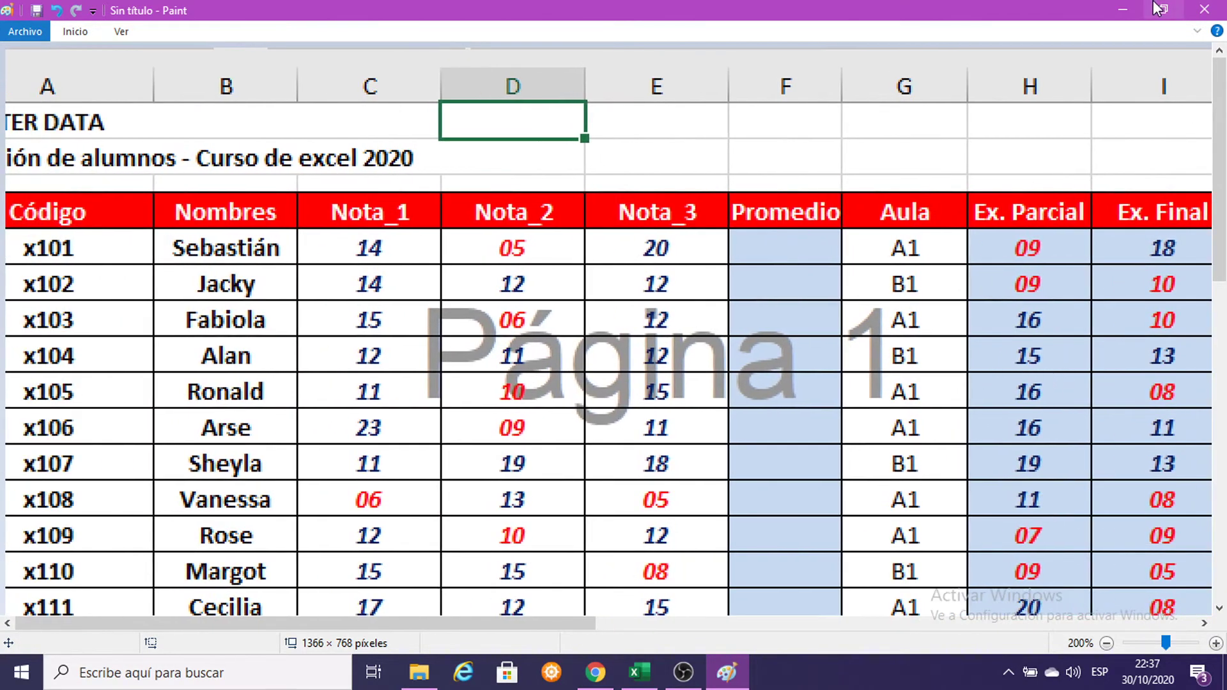
click(1122, 10)
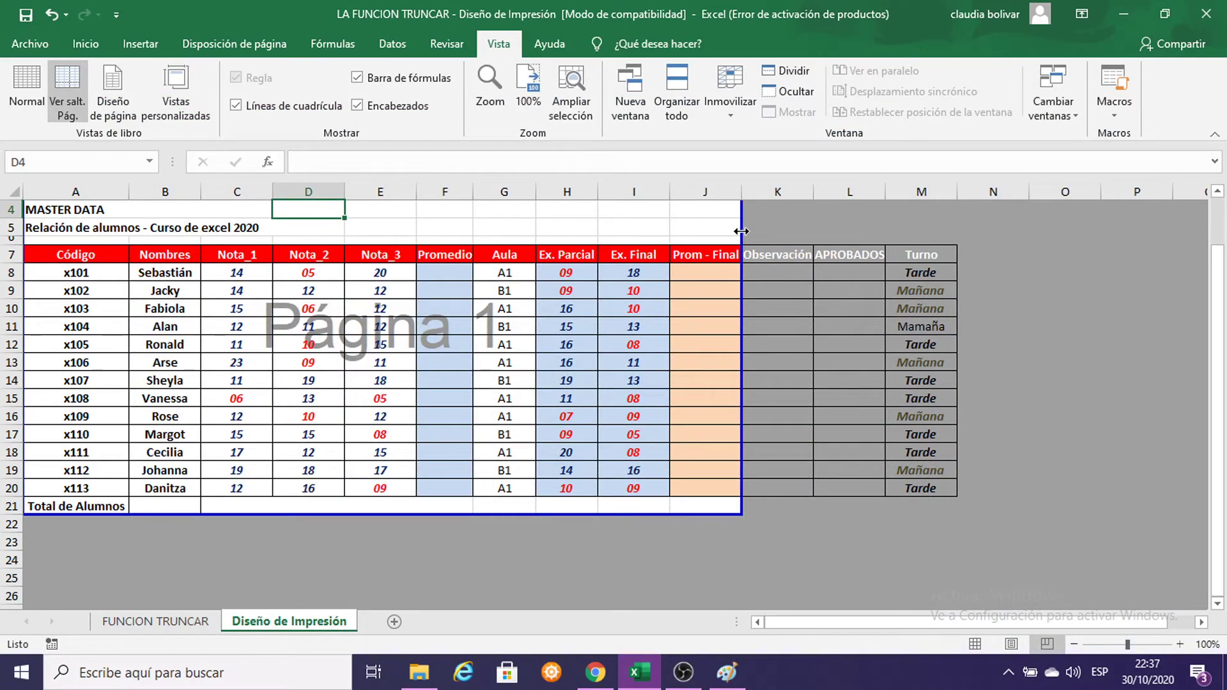
- Extend the print area's boundary from column J through the Turno column M and check it in the print preview
drag(741, 231, 954, 235)
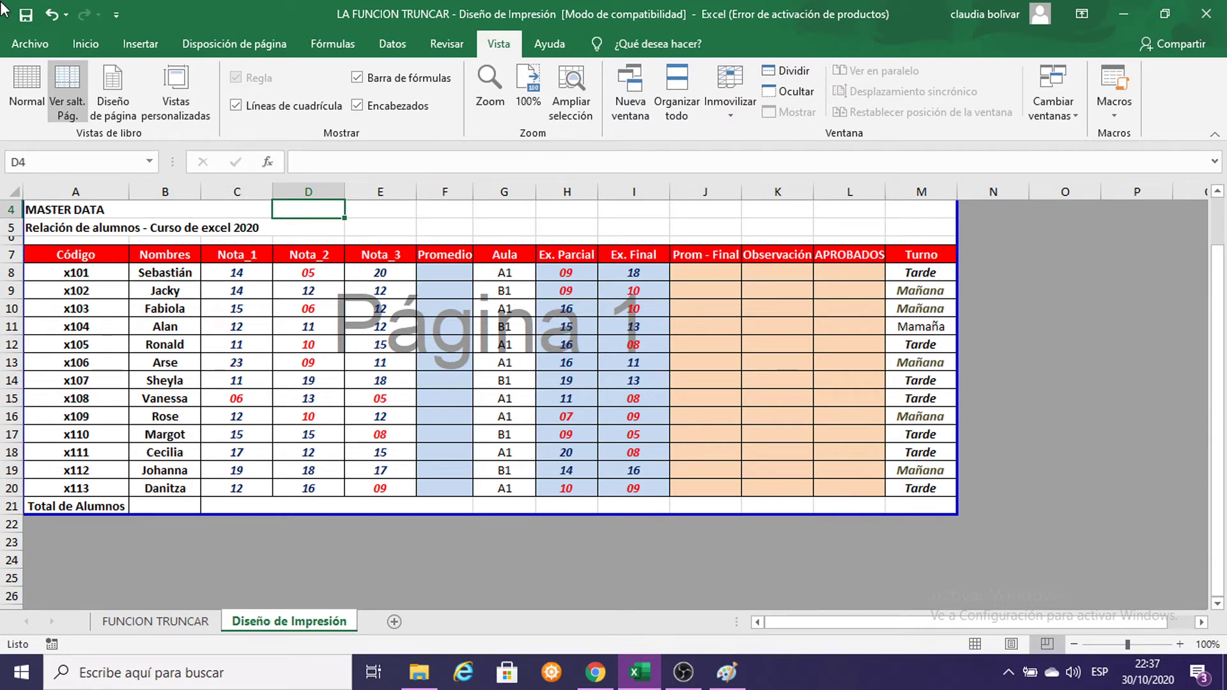
click(23, 40)
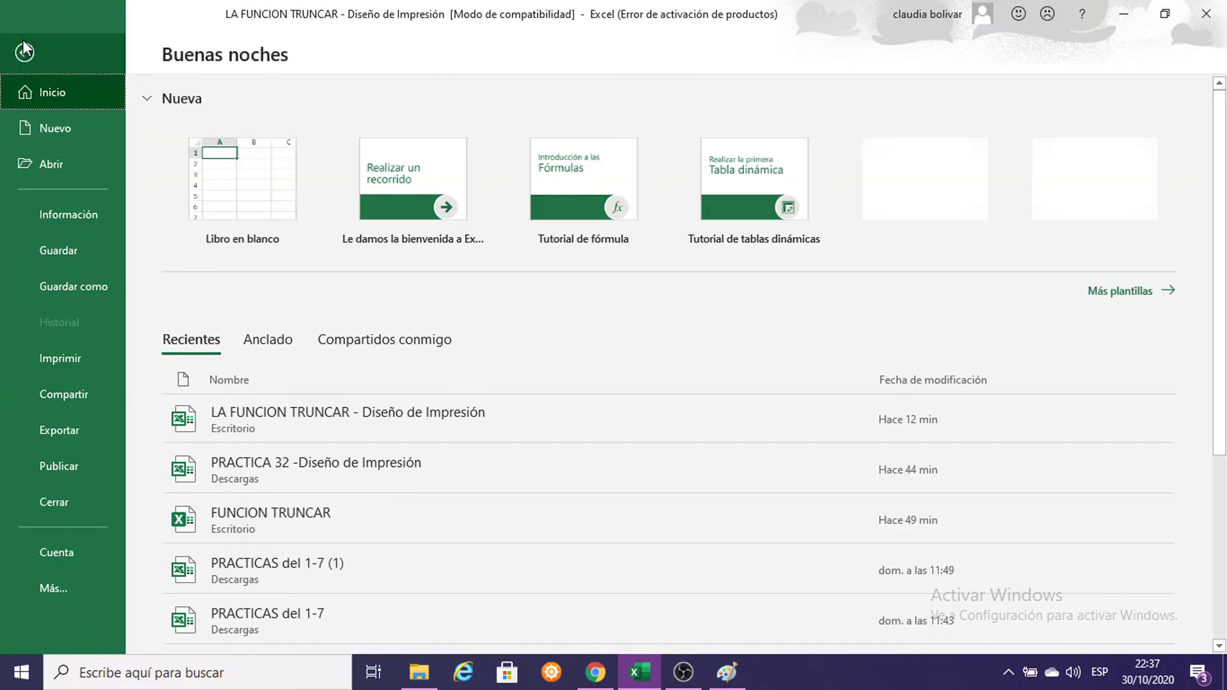
click(40, 363)
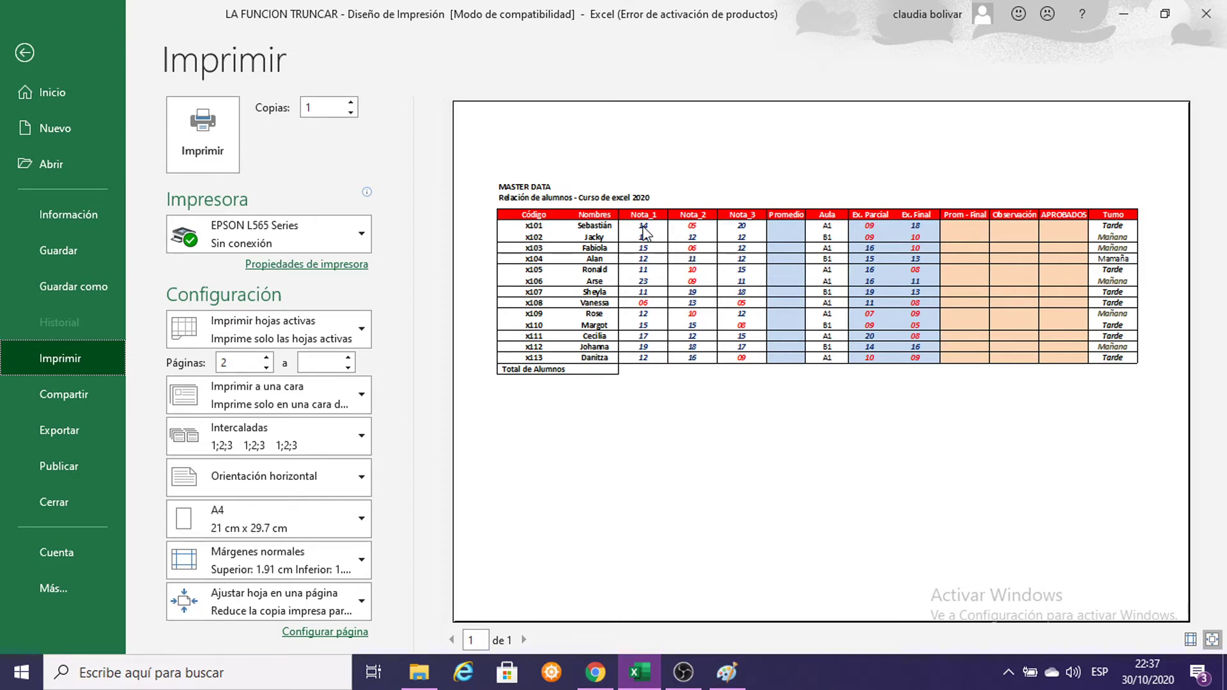
- Try Orientación vertical and starting page 1 for the printout, restoring Orientación horizontal and starting page 2
click(363, 478)
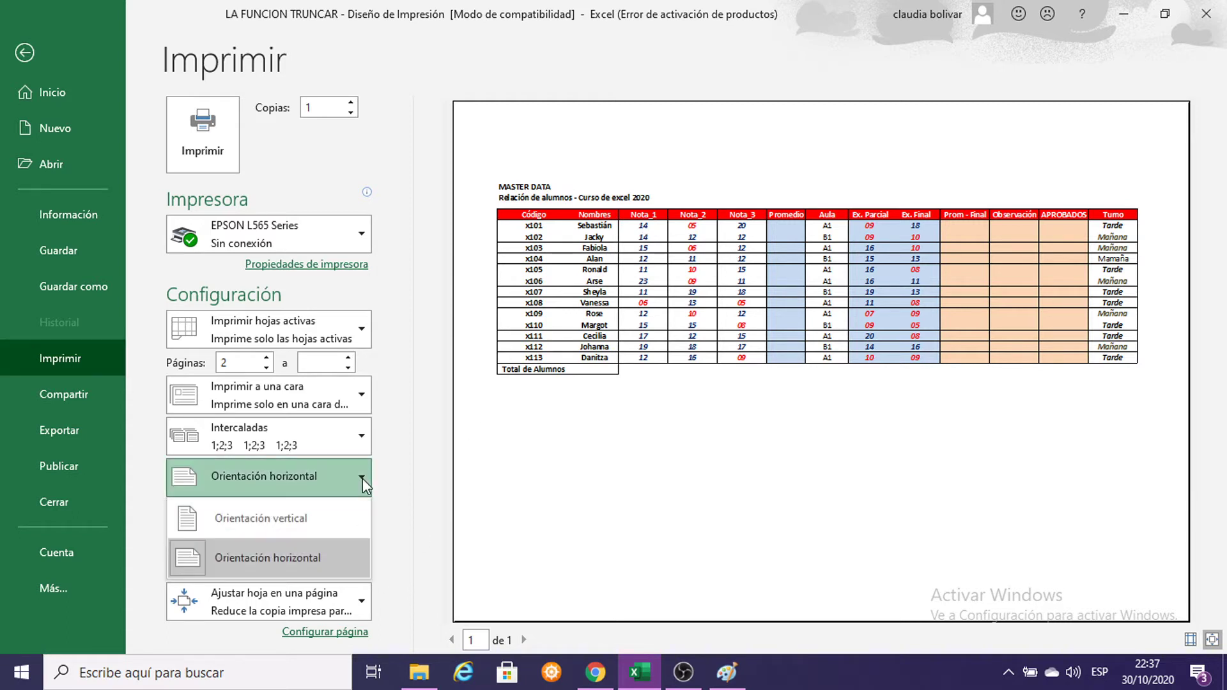
click(336, 520)
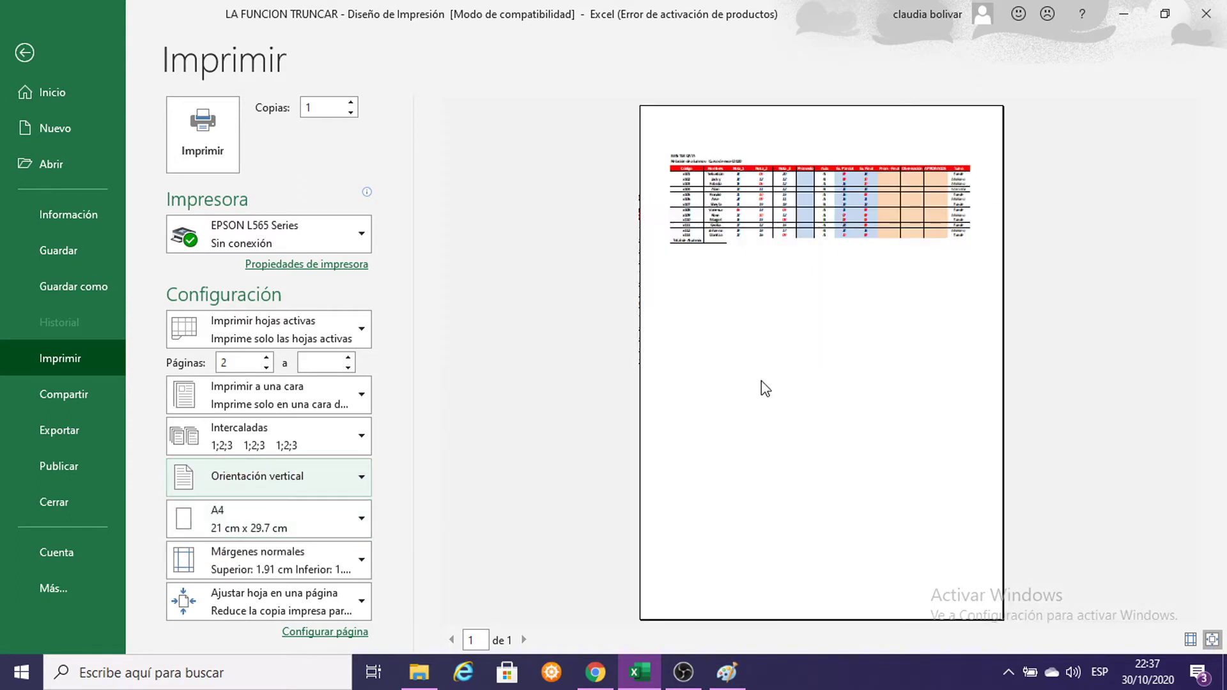
click(360, 478)
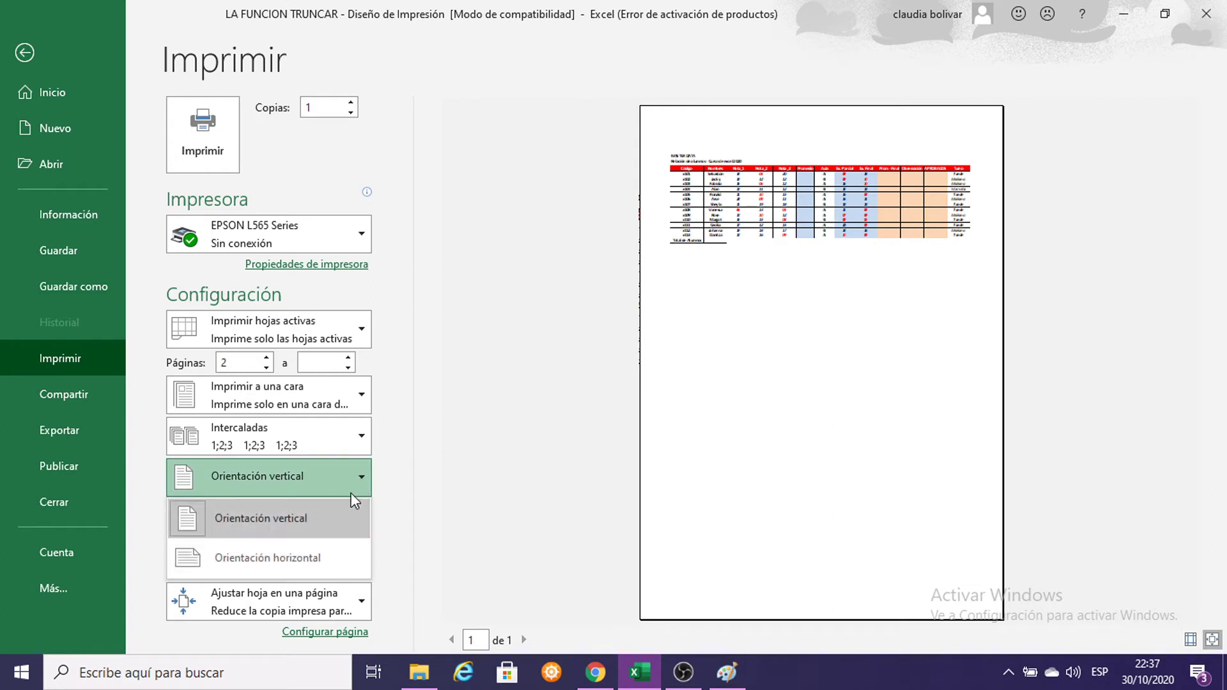
click(310, 569)
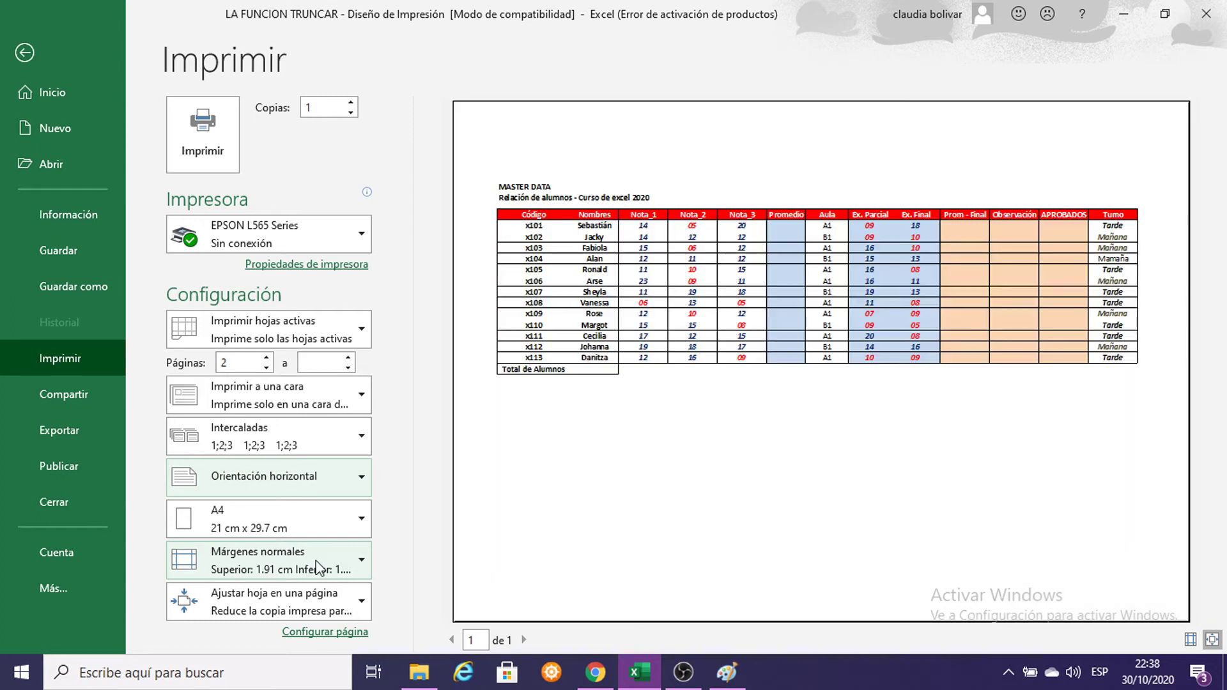
click(267, 368)
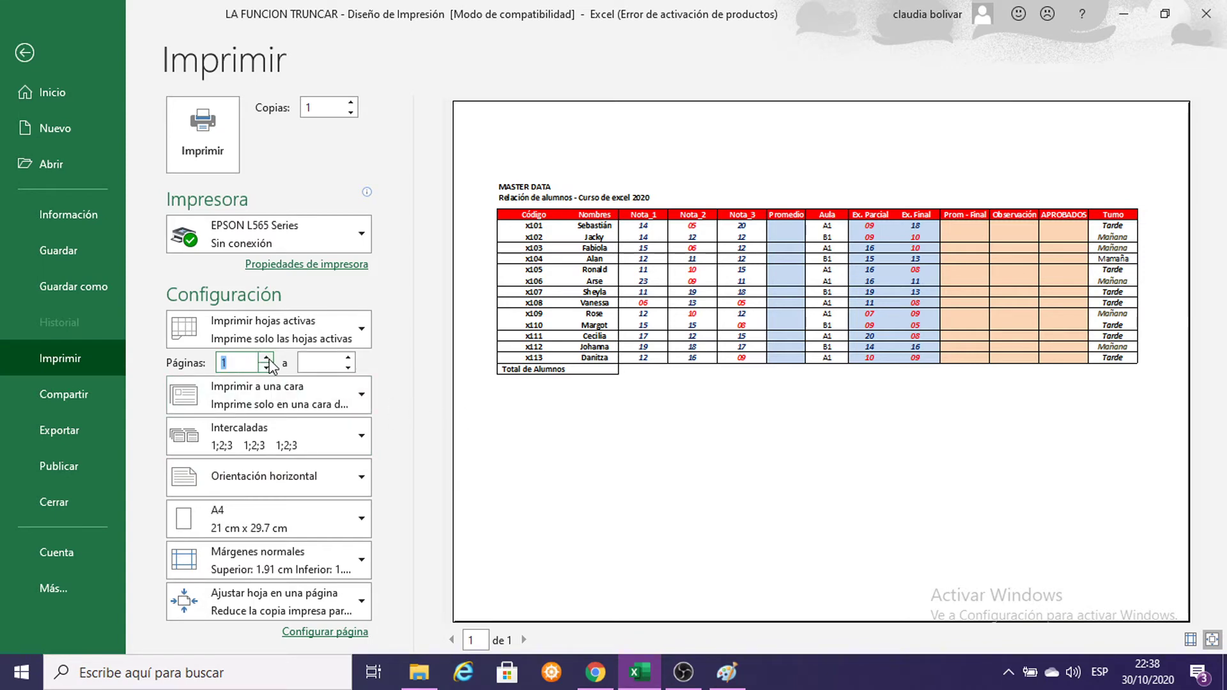
click(266, 358)
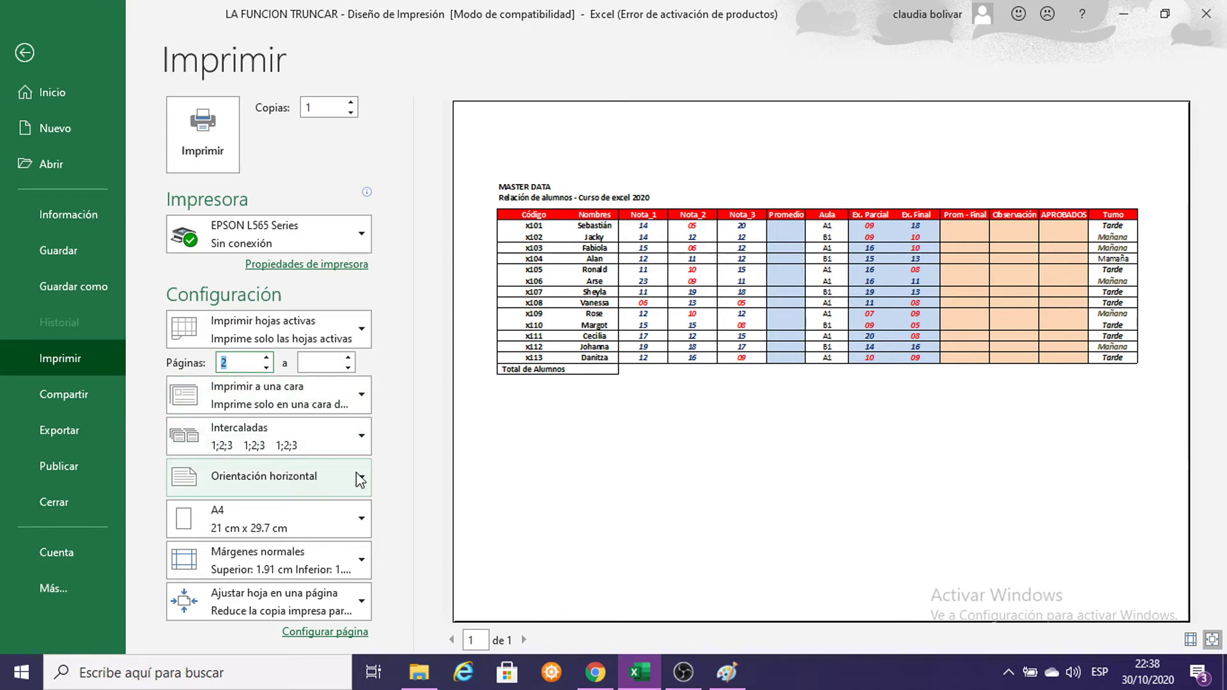
- Review the paper sizes available for the printout, keeping A4
click(361, 519)
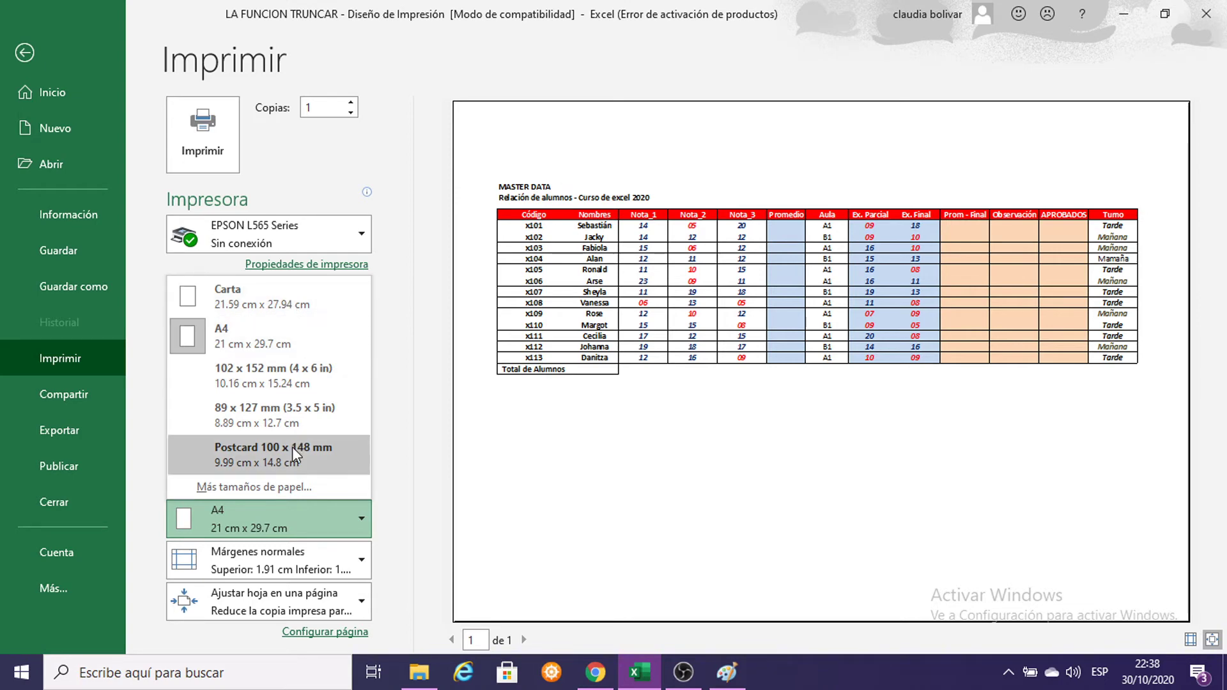
click(286, 516)
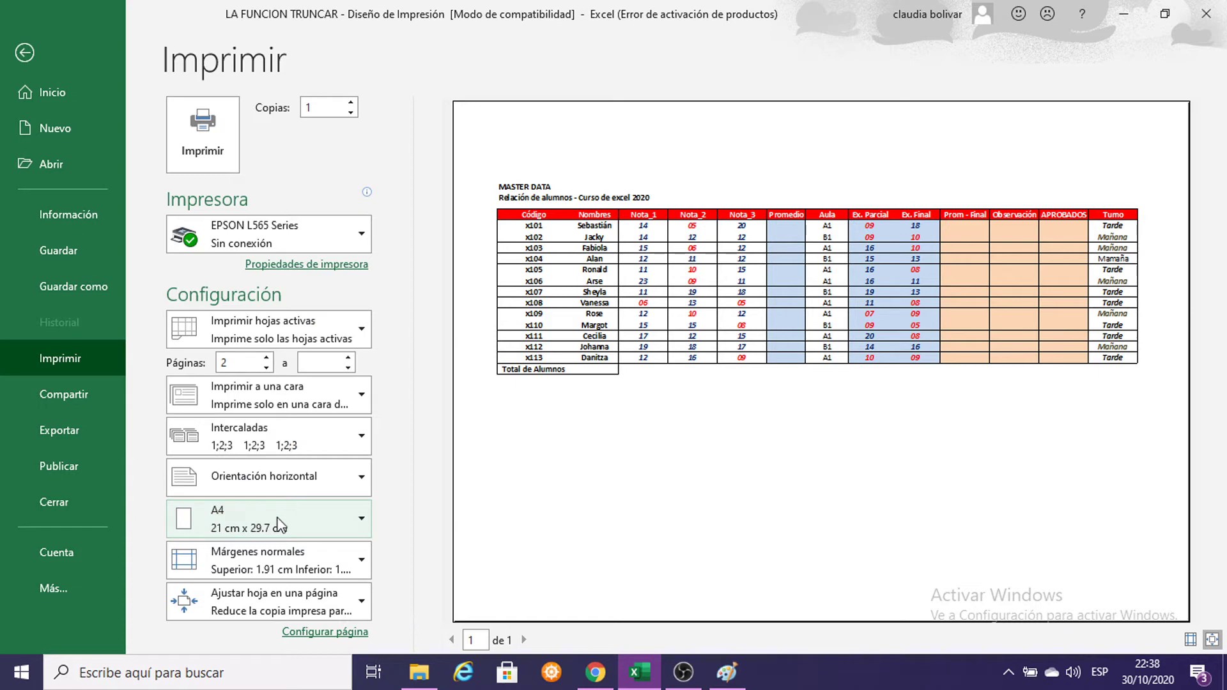
click(274, 525)
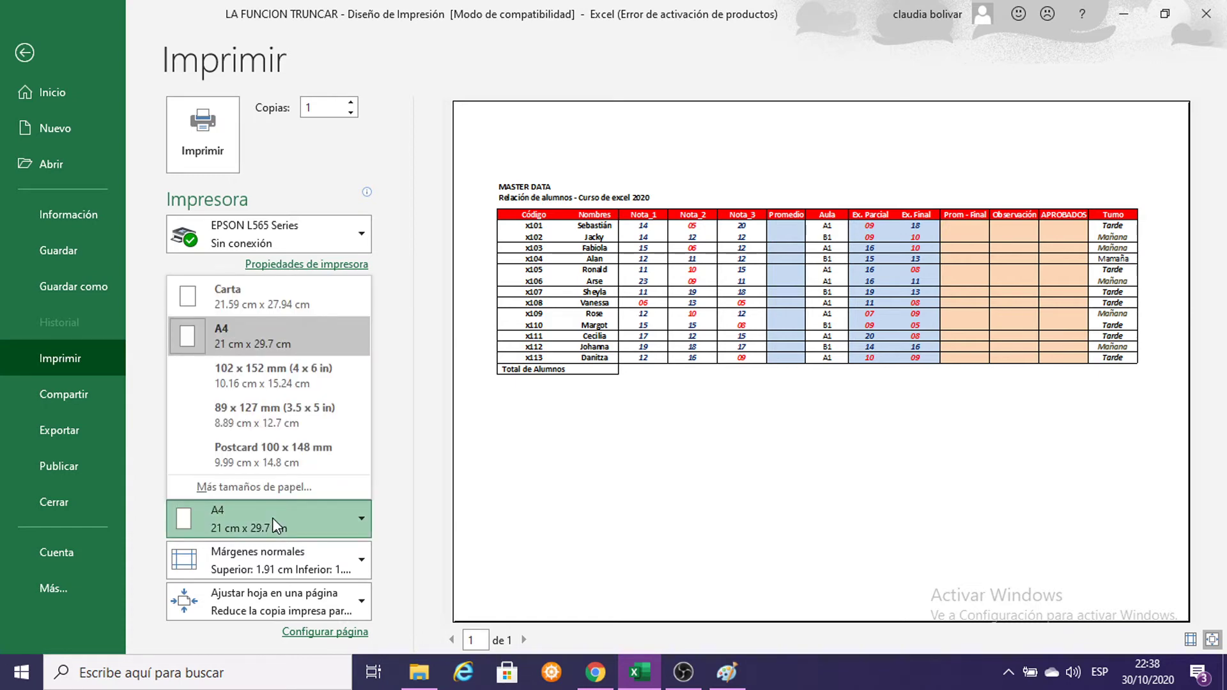
- Try the Ancho margins, set the printout's margins to Estrecho, and review the scaling options
click(297, 568)
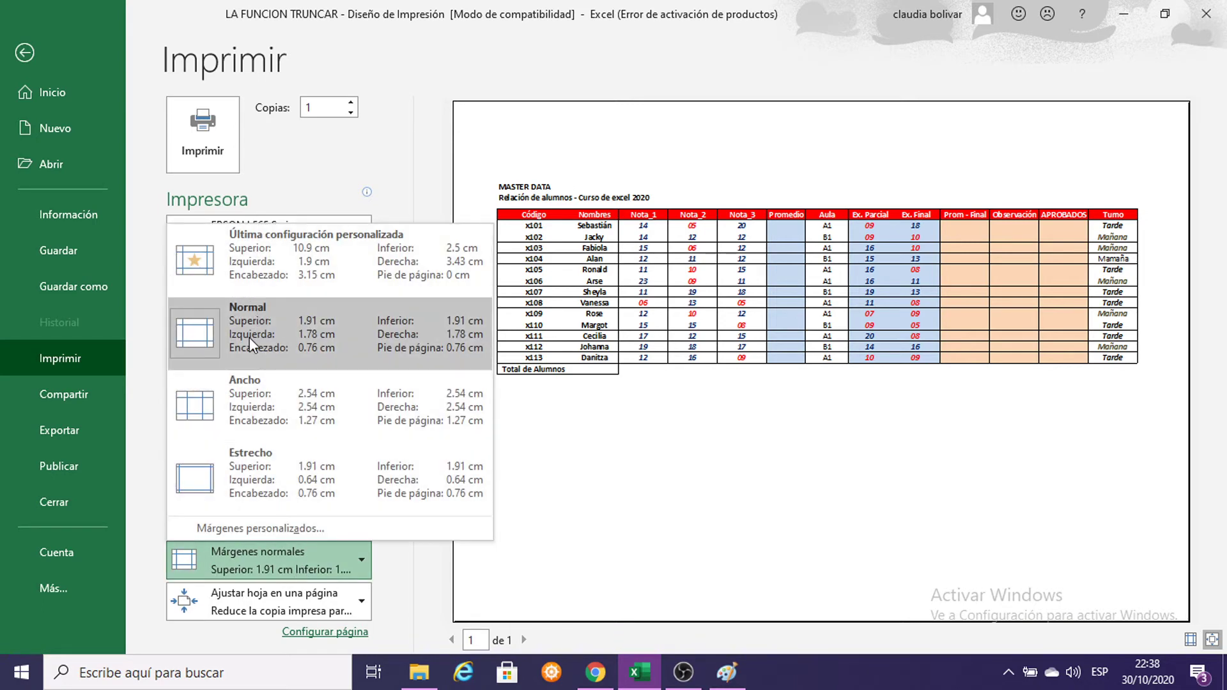
click(251, 409)
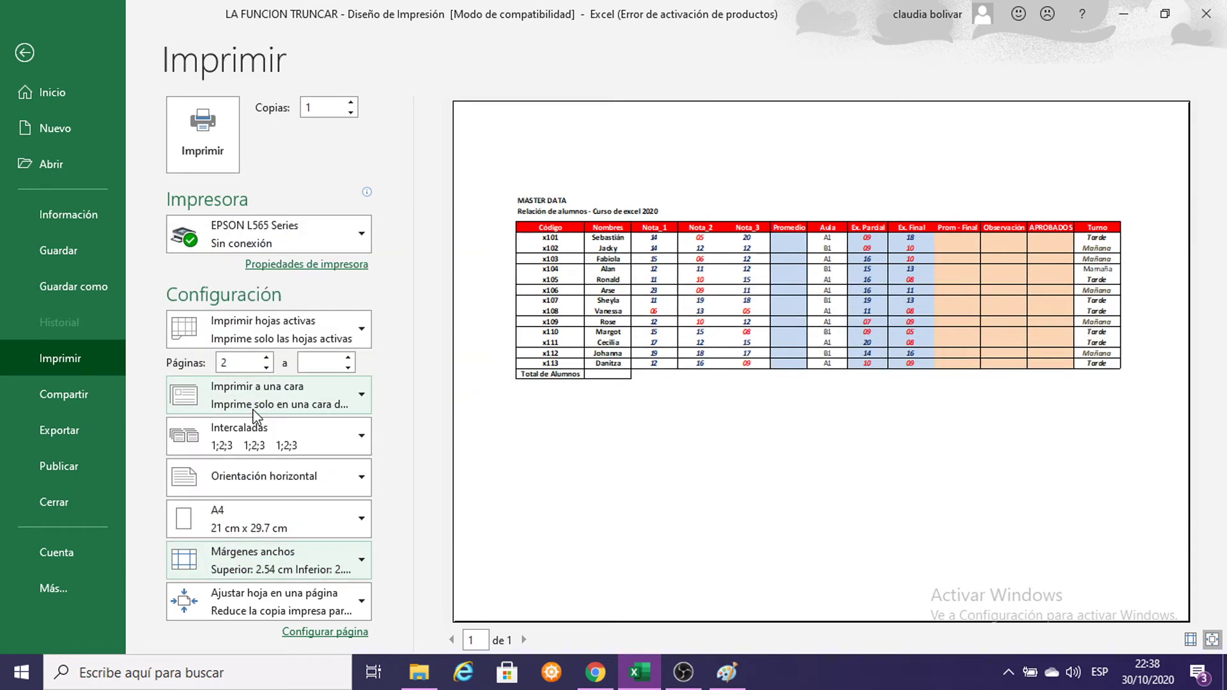
click(231, 563)
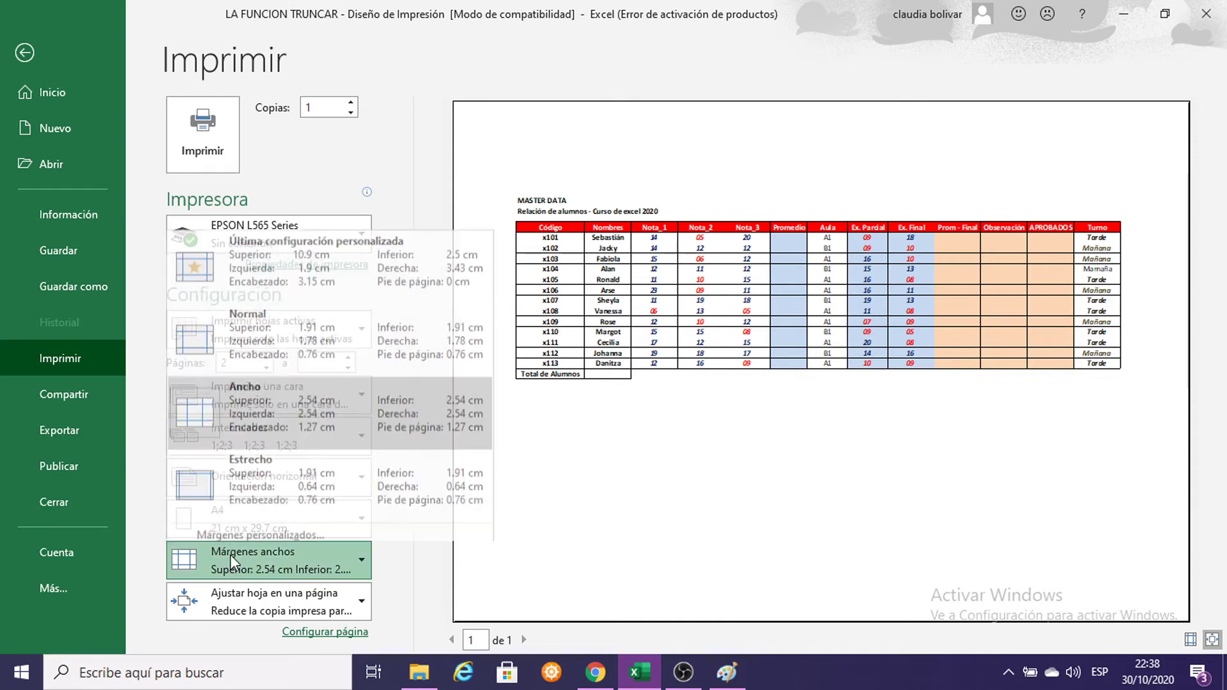
click(266, 461)
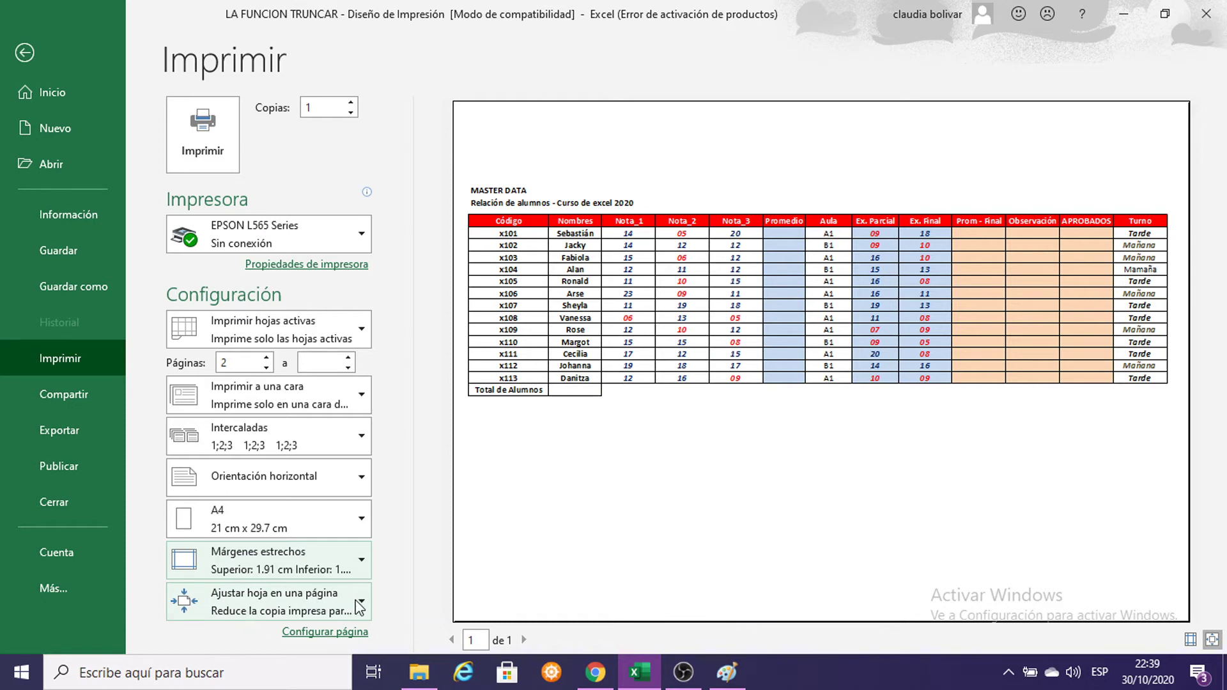
click(331, 608)
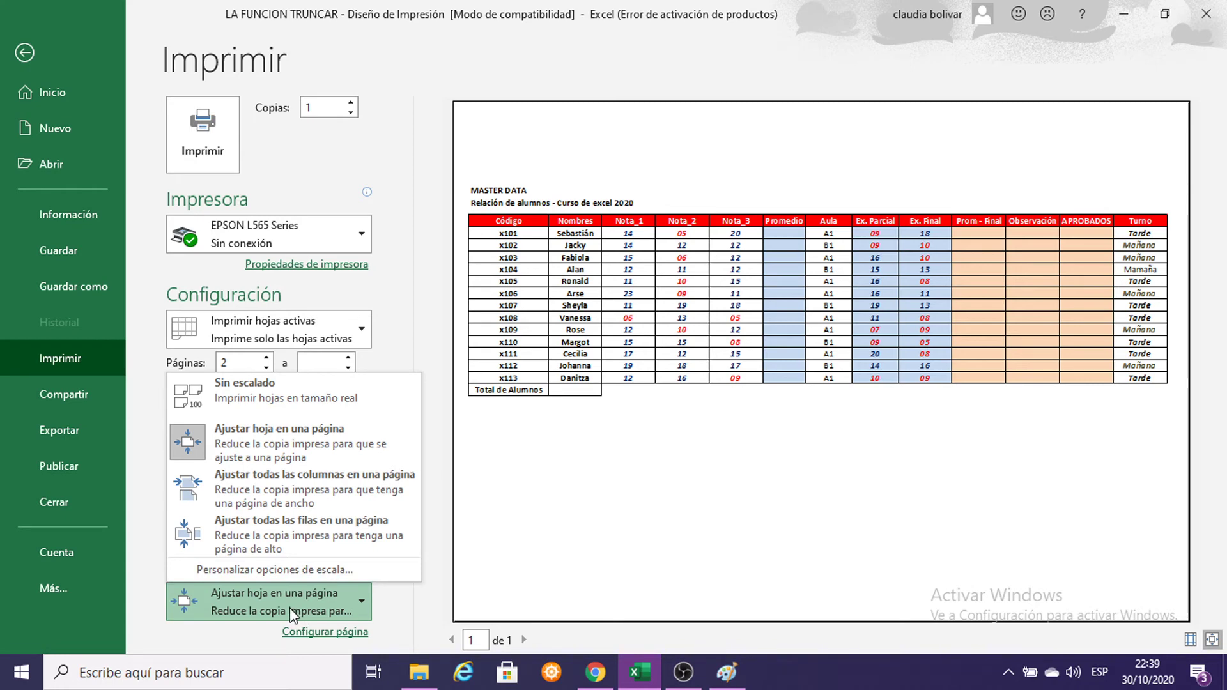
click(428, 247)
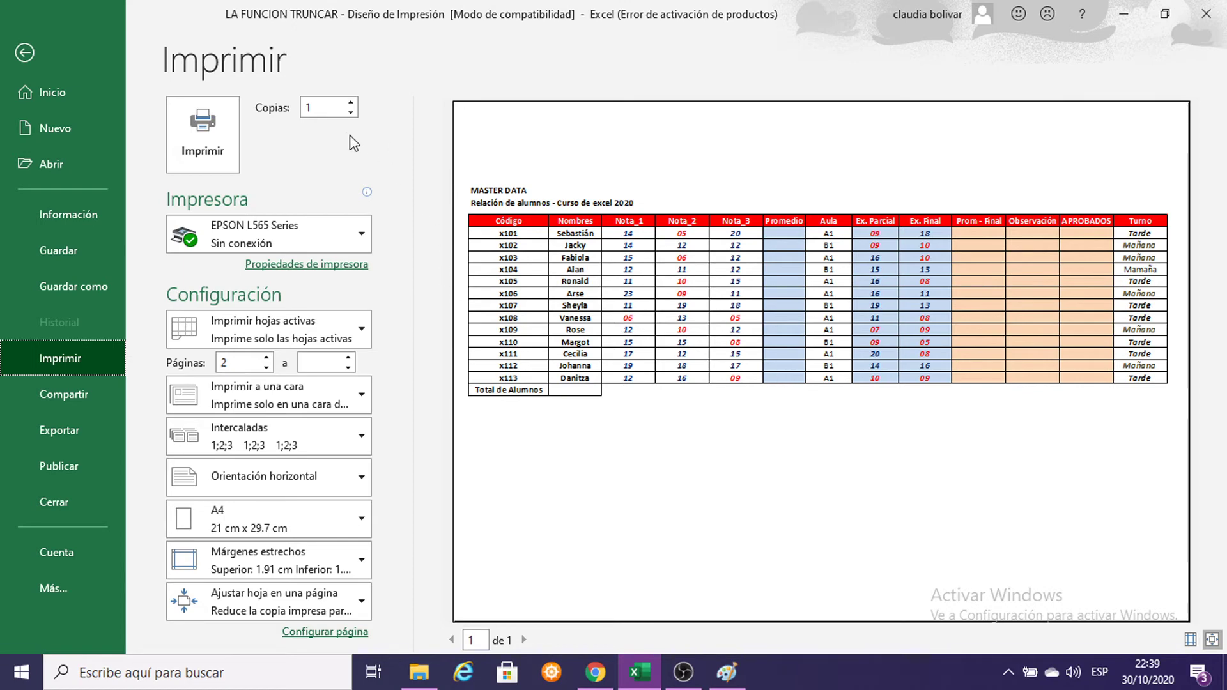
- Set the number of copies to 2 and the ending page of the print range to 2
click(350, 102)
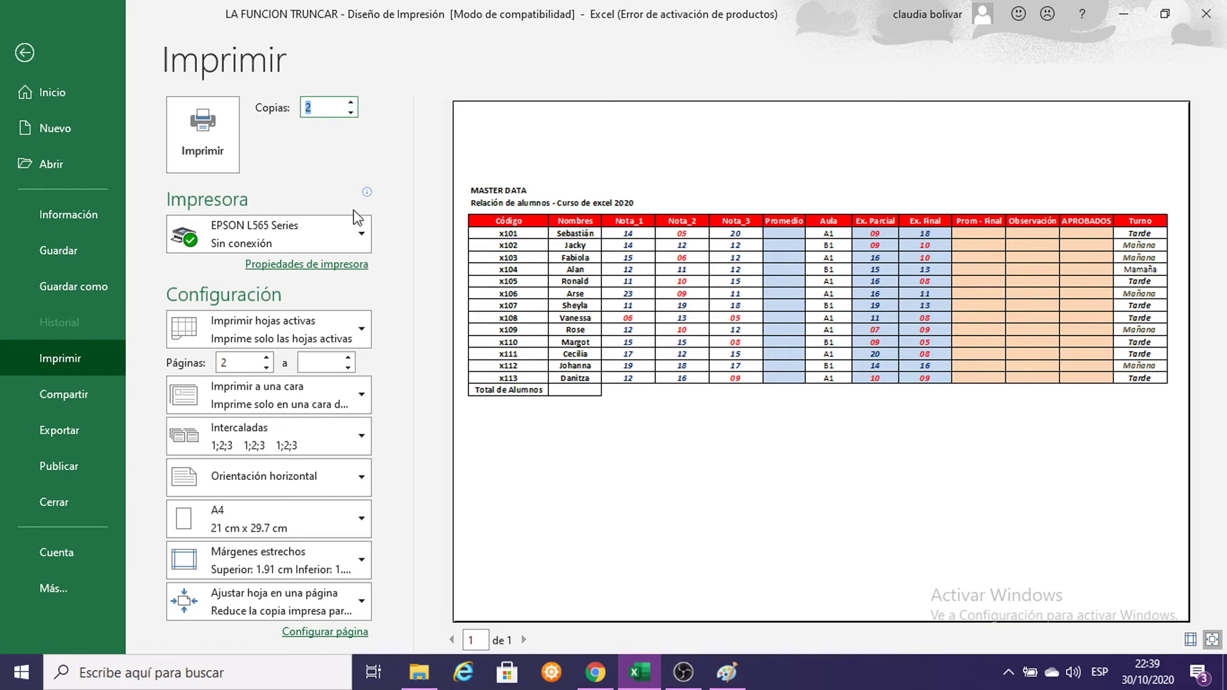
mouse_move(356, 242)
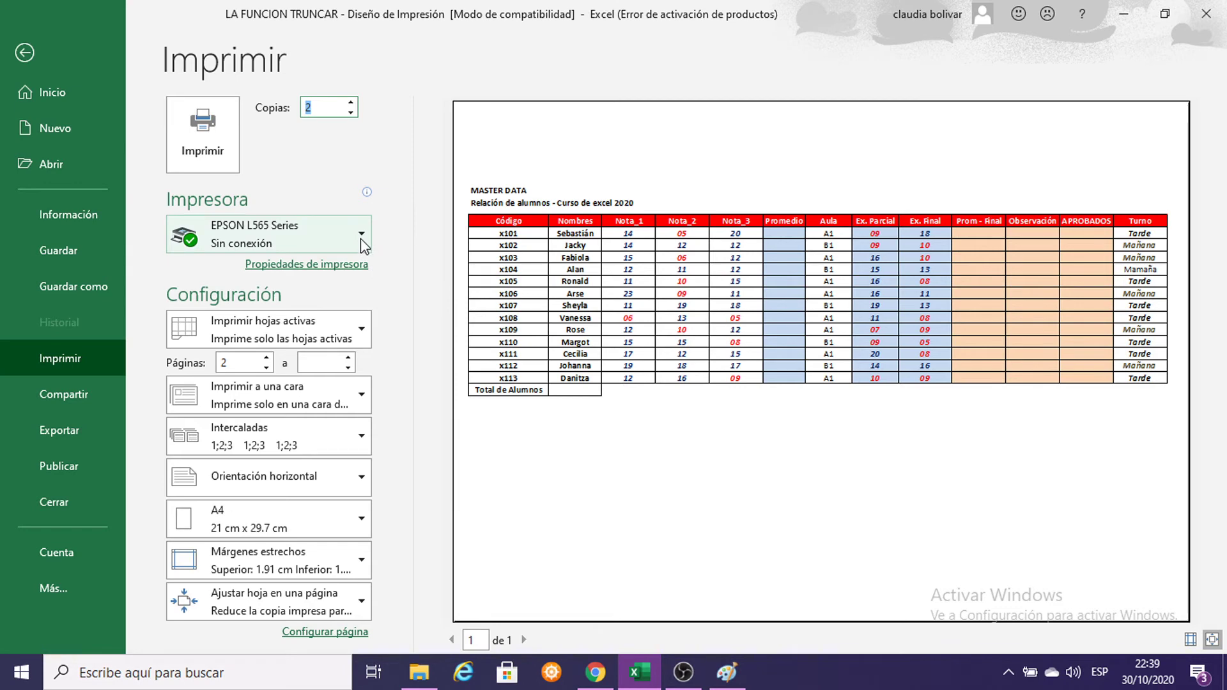
click(348, 358)
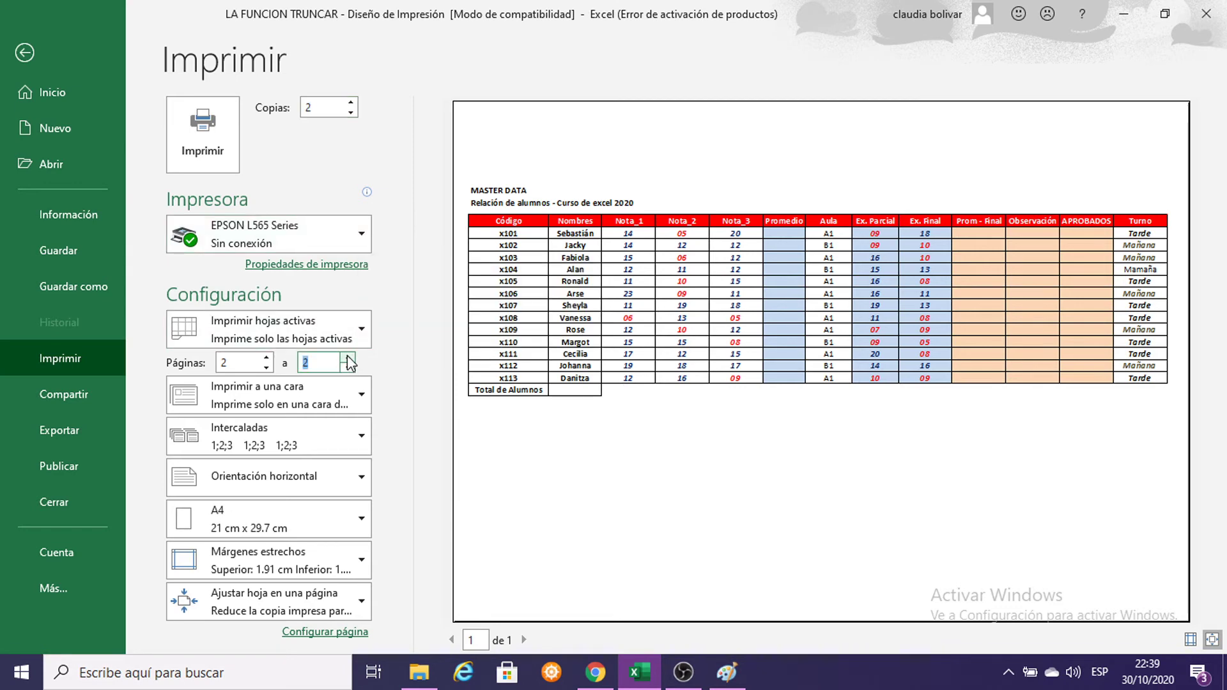
click(242, 366)
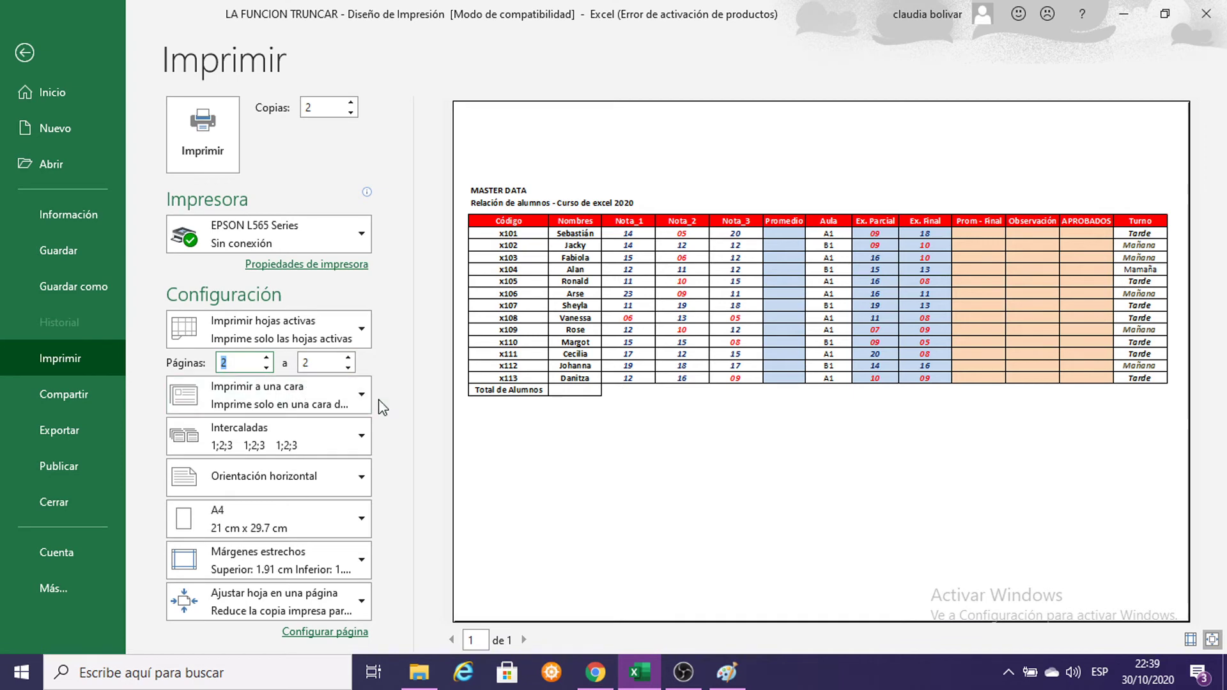
- Set the printout to Imprimir todo el libro, and return to the Diseño de Impresión sheet
click(362, 329)
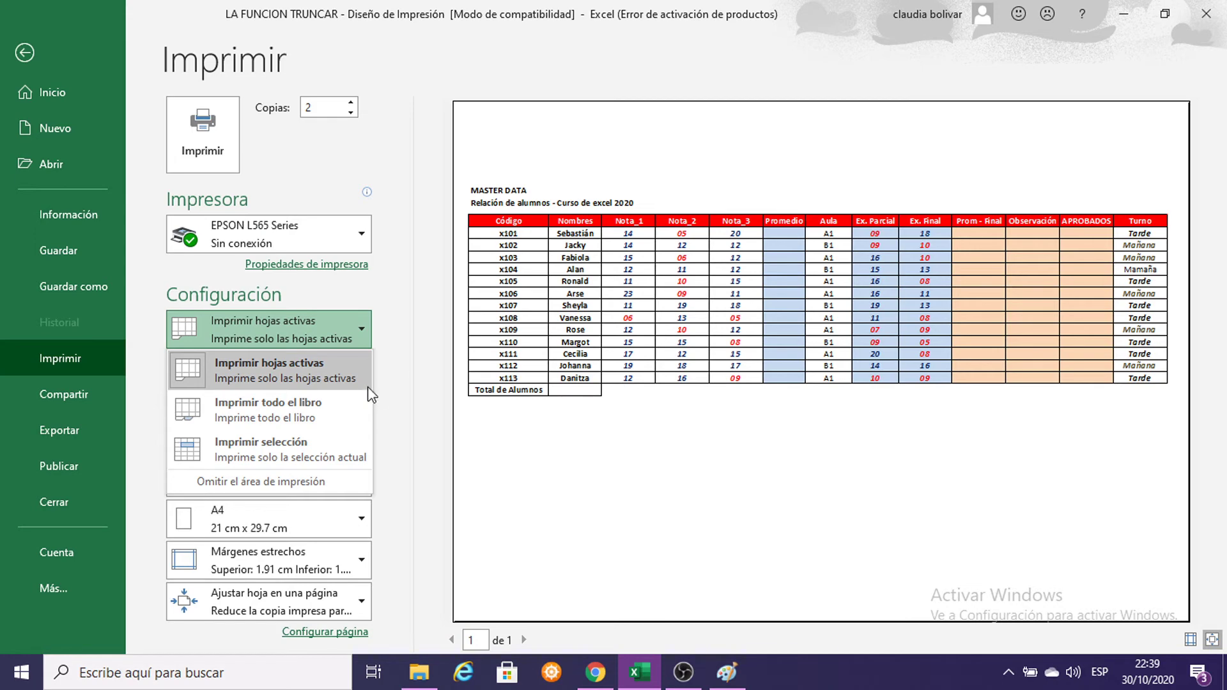
click(312, 411)
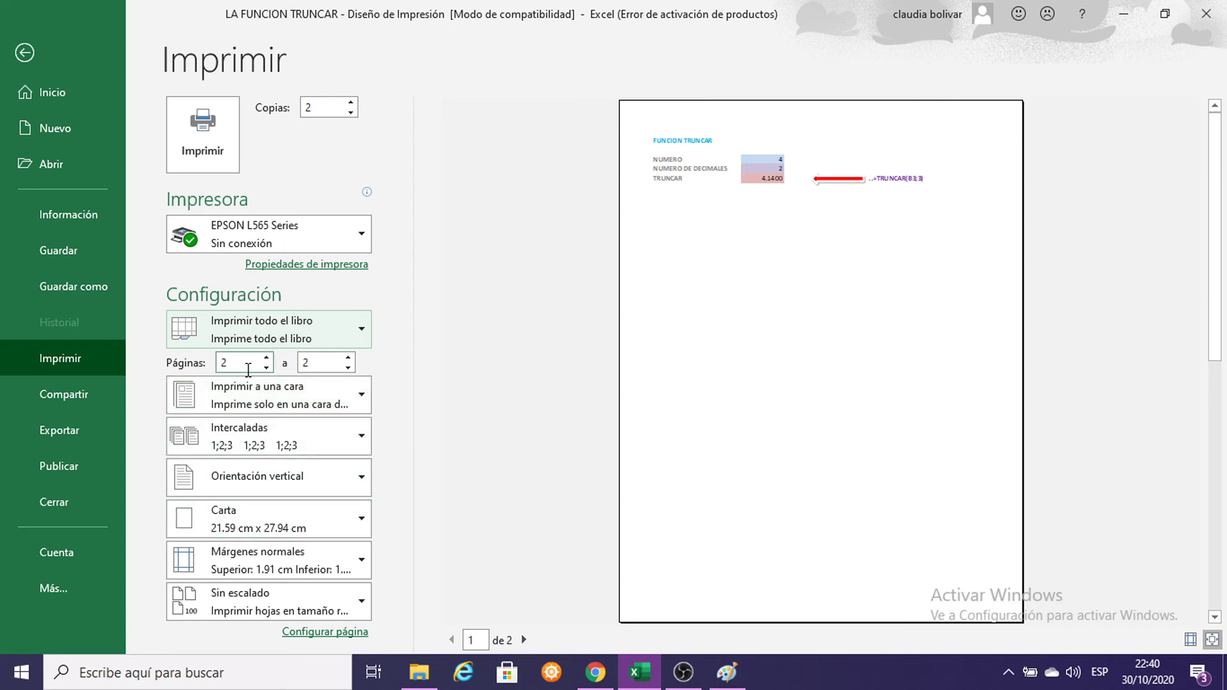
click(20, 50)
click(19, 49)
click(25, 52)
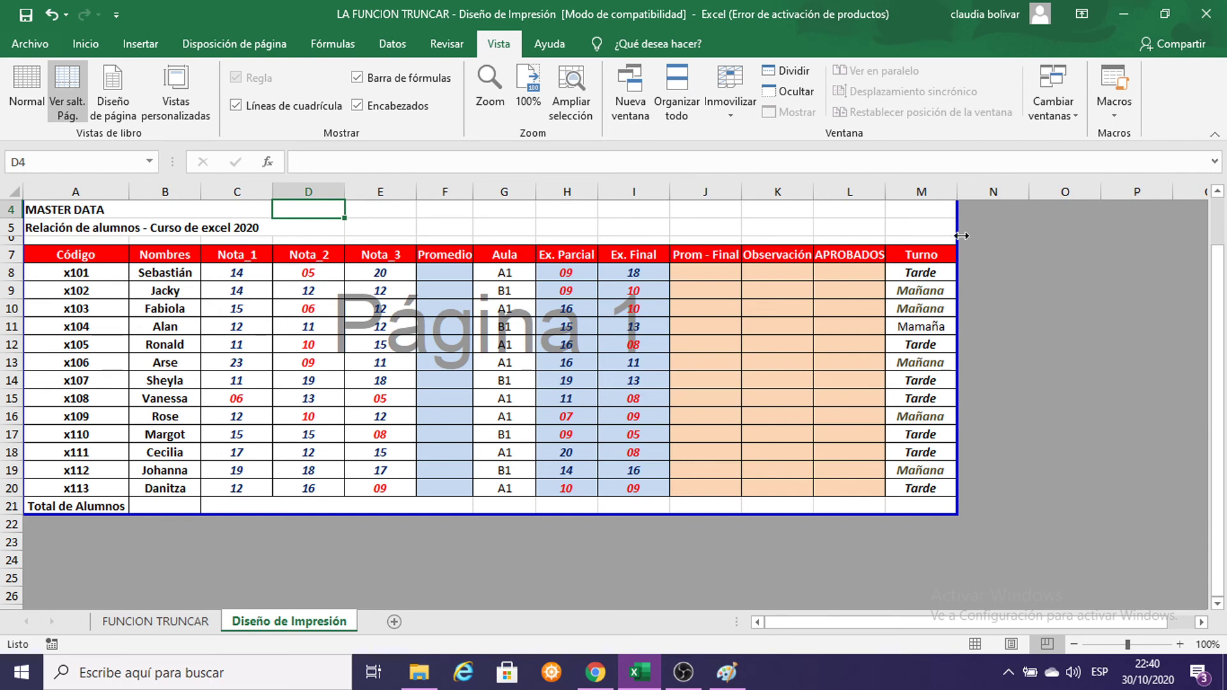
- Narrow the print area's boundary to the Ex. Final column I and extend it back through the Turno column M
drag(959, 234, 674, 235)
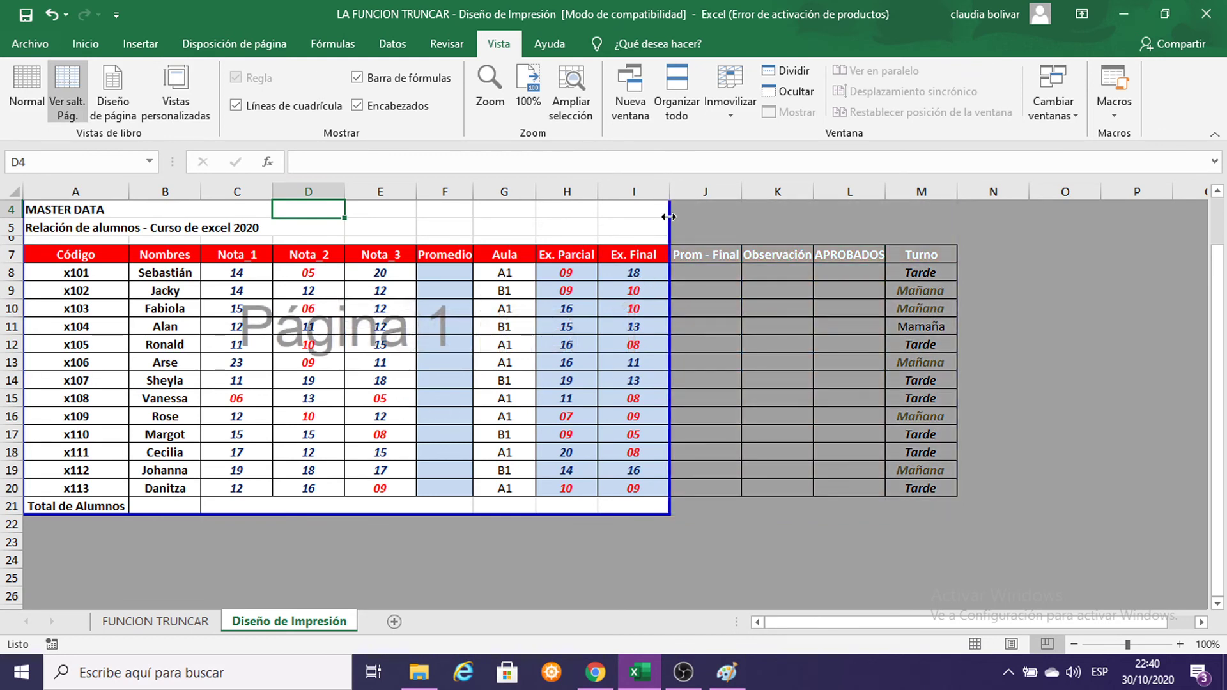
drag(669, 217, 994, 223)
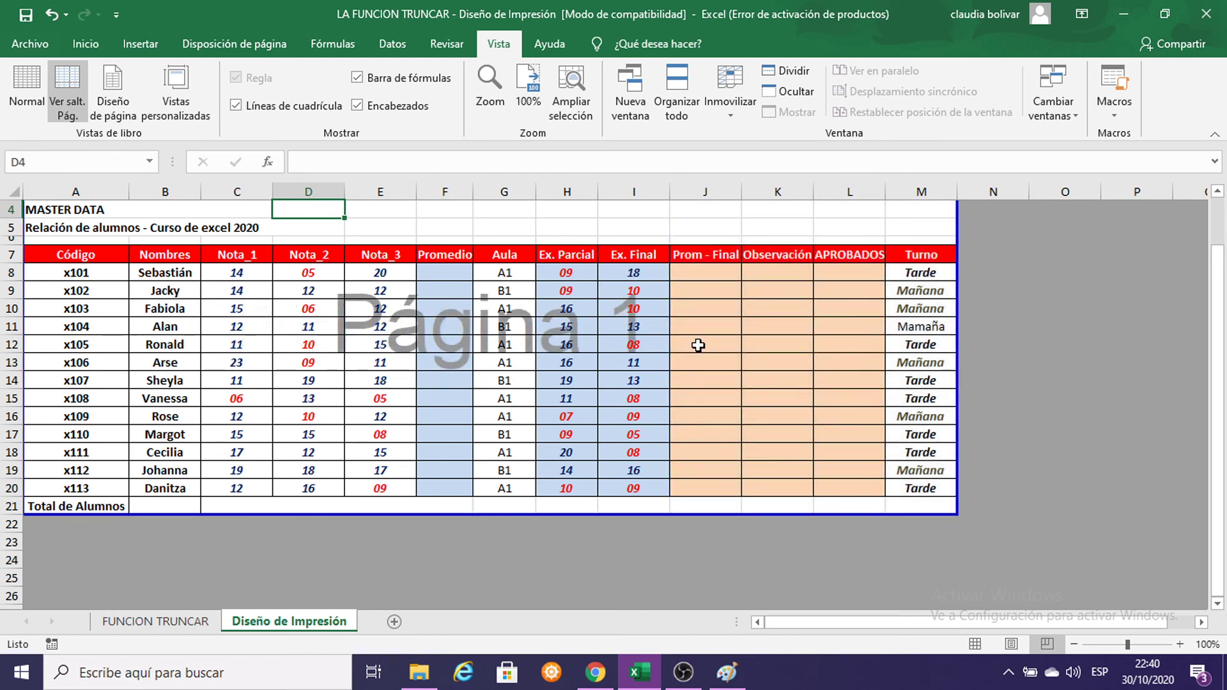
- Save the workbook as LA FUNCION TRUNCAR - Diseño de Impresión in Escritorio as Libro de Excel 97-2003, replacing the existing file and accepting the compatibility conversion
click(32, 51)
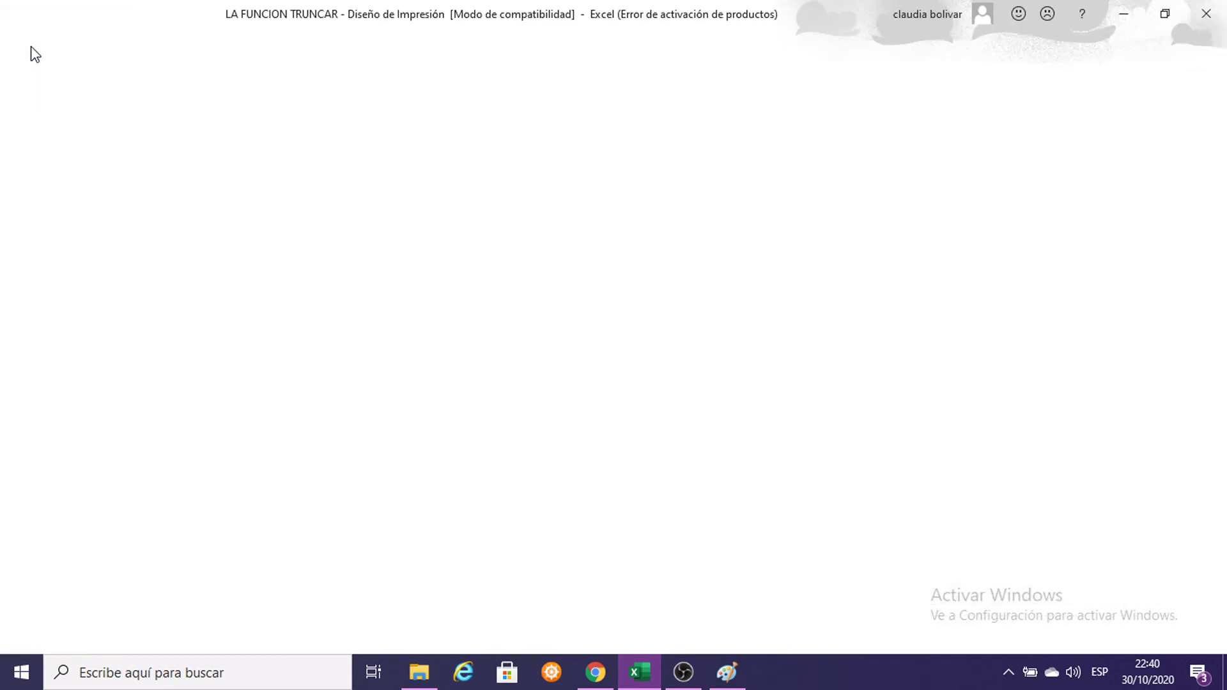
click(32, 52)
click(32, 51)
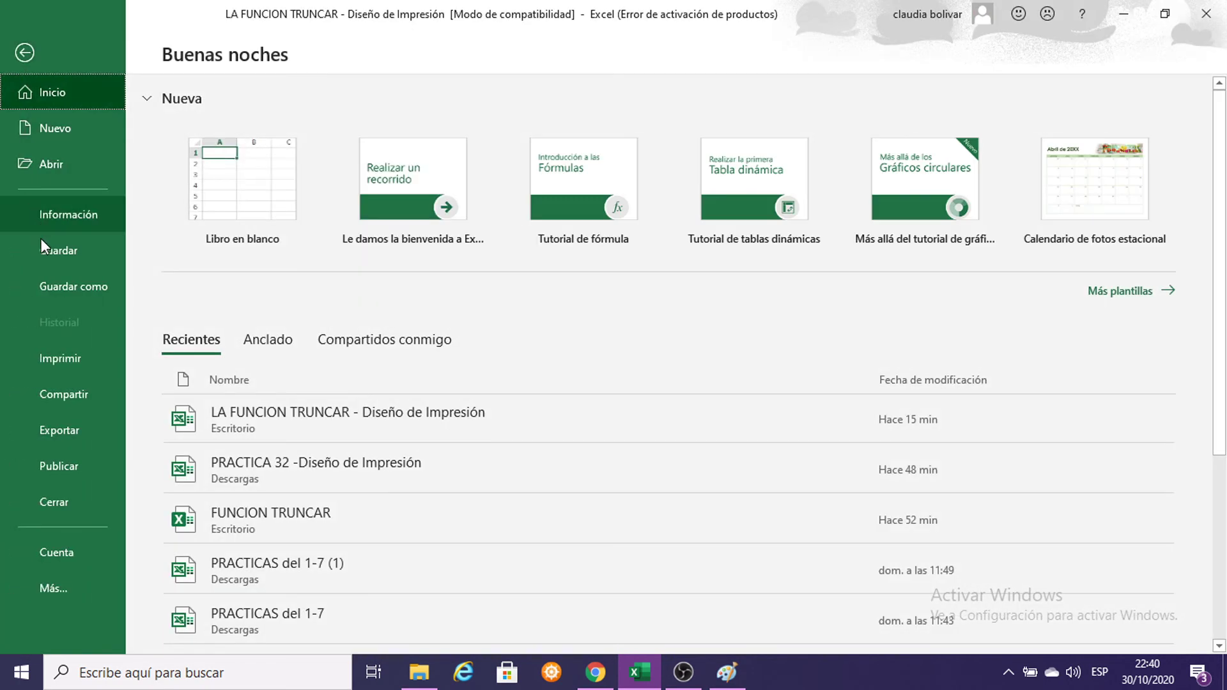
click(57, 288)
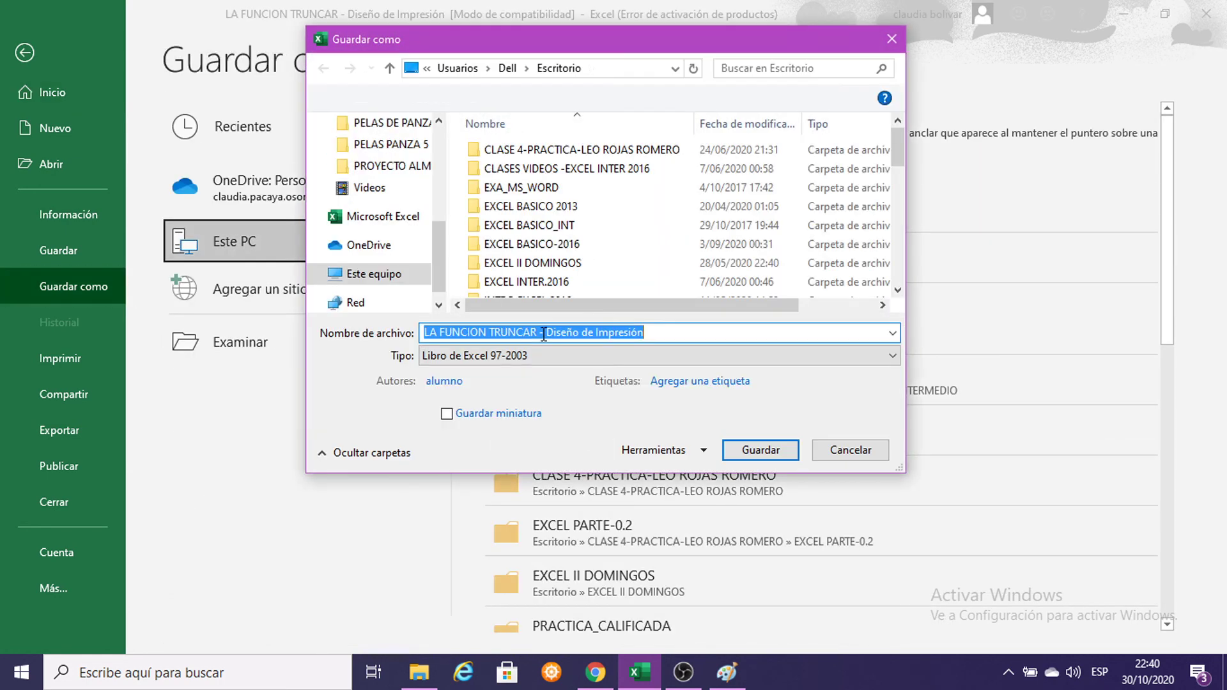
right_click(679, 326)
right_click(665, 331)
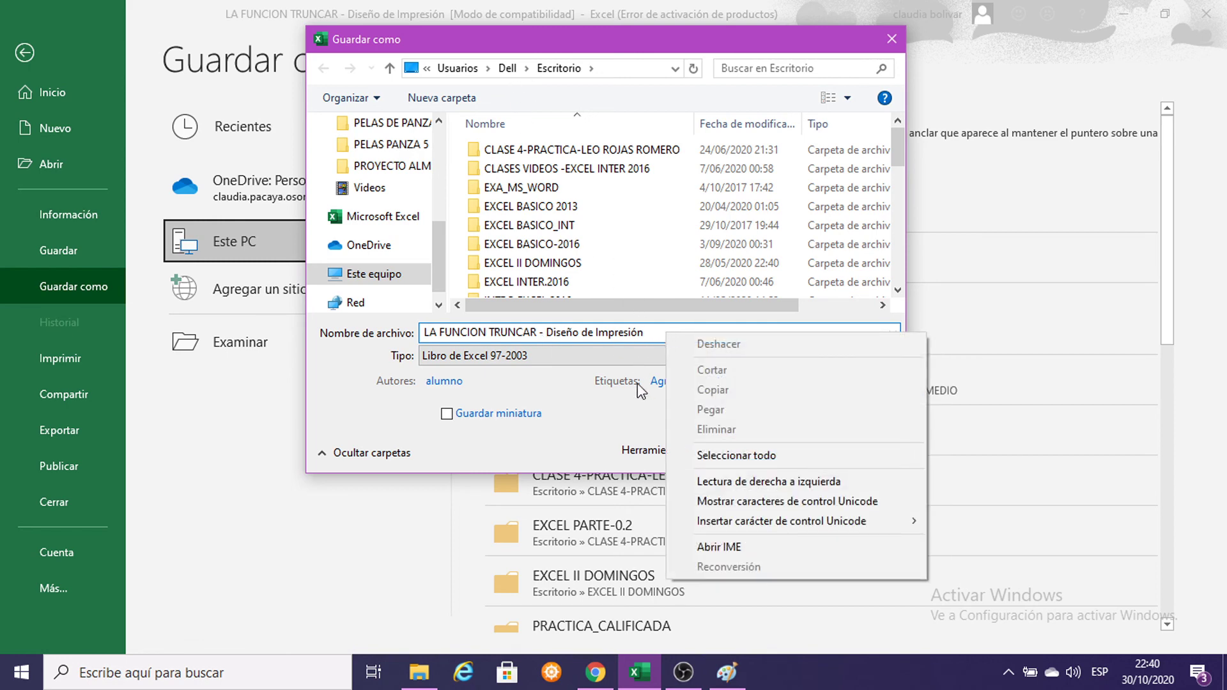
click(415, 543)
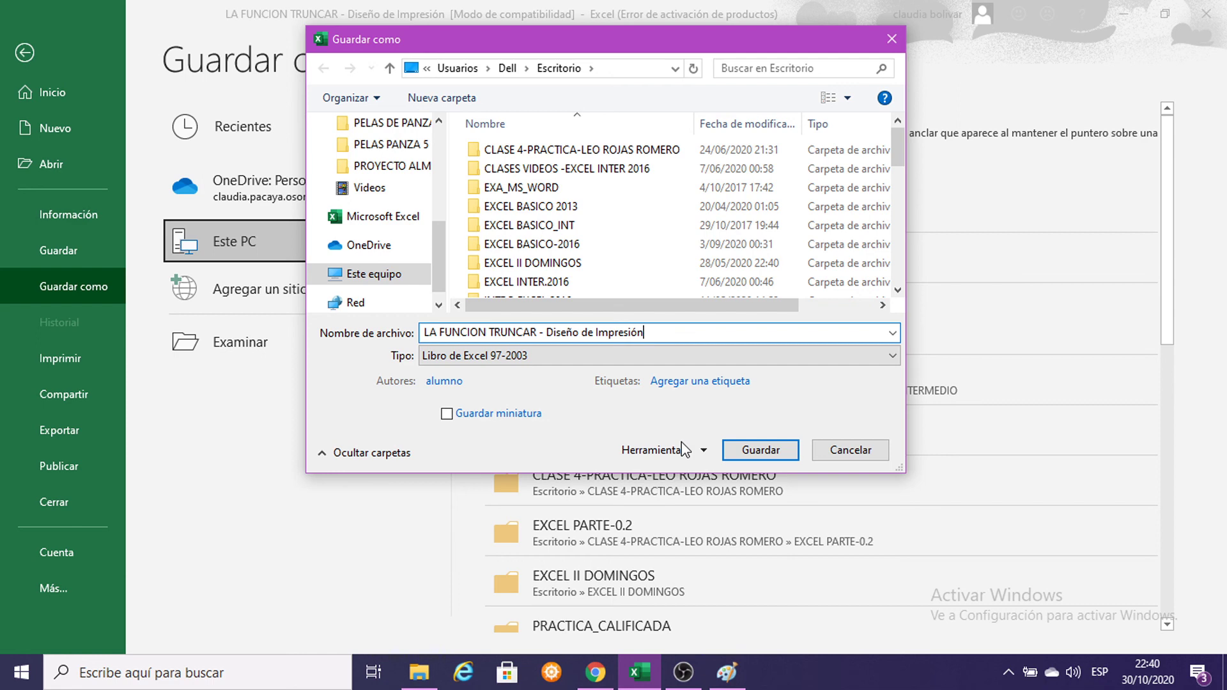
click(743, 451)
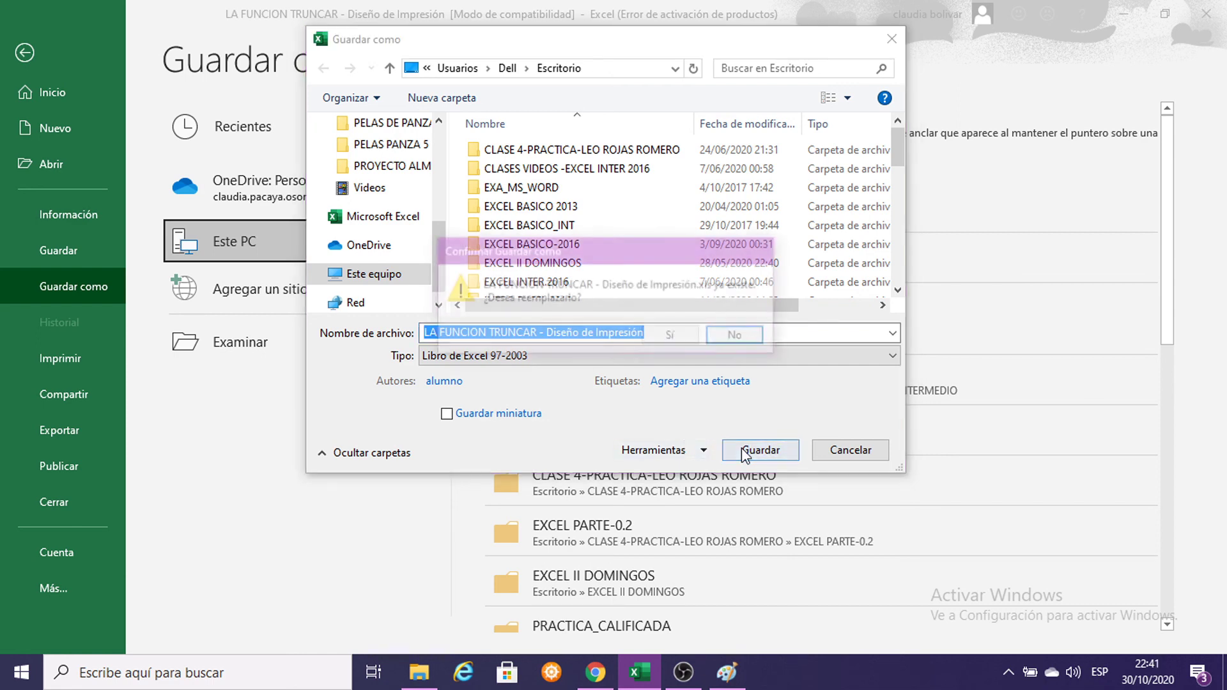
click(671, 337)
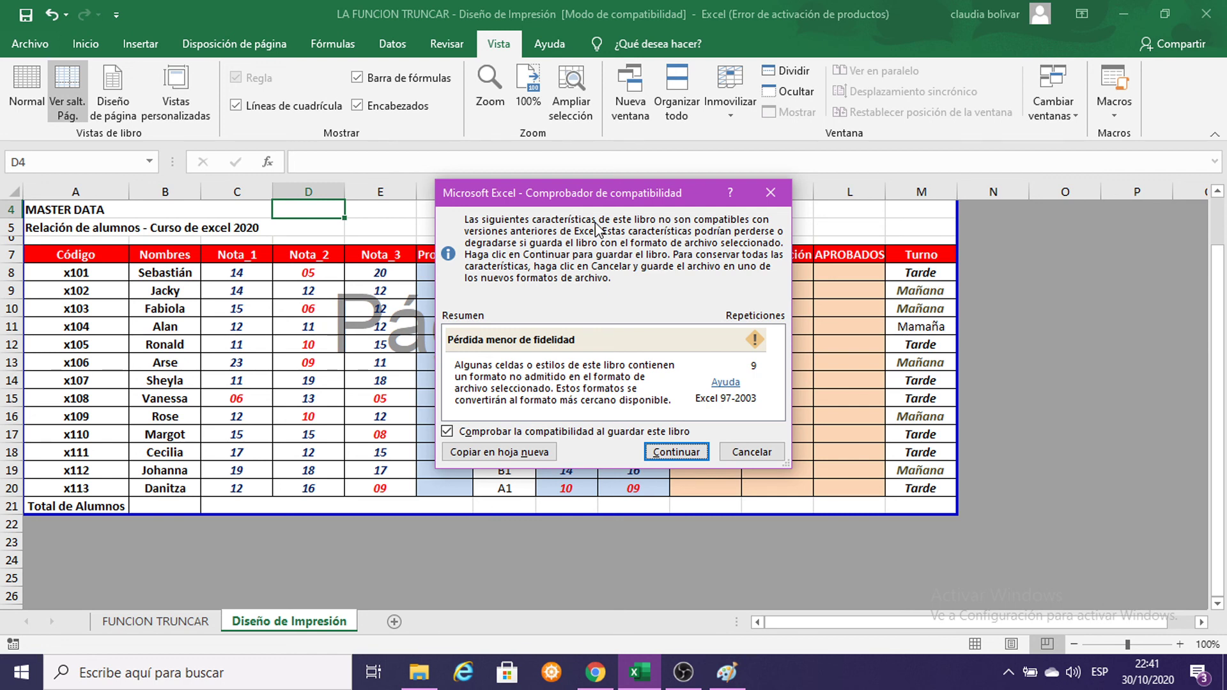
click(663, 451)
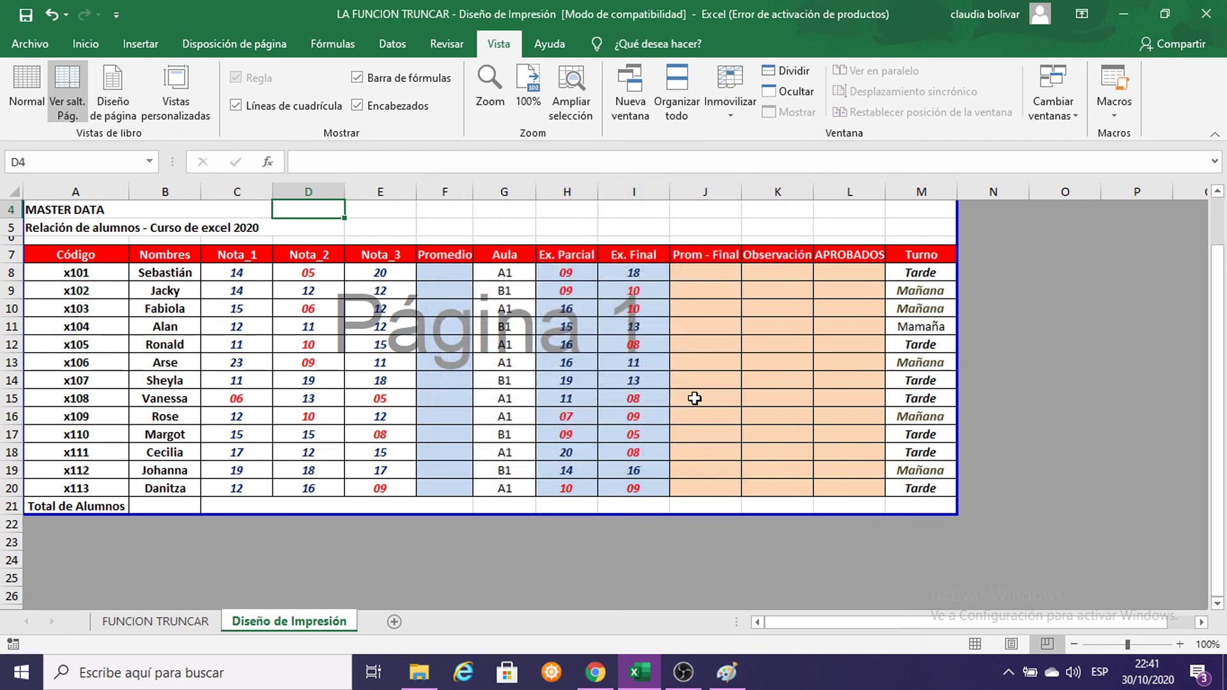
click(1088, 295)
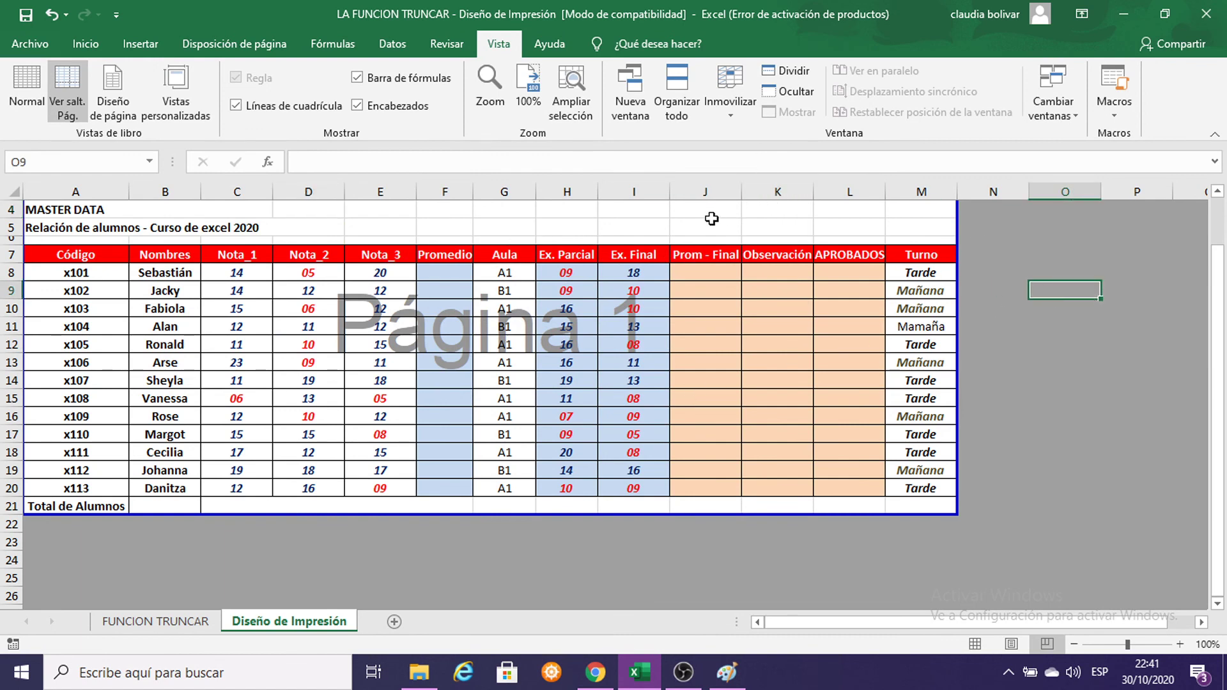
click(650, 203)
click(631, 228)
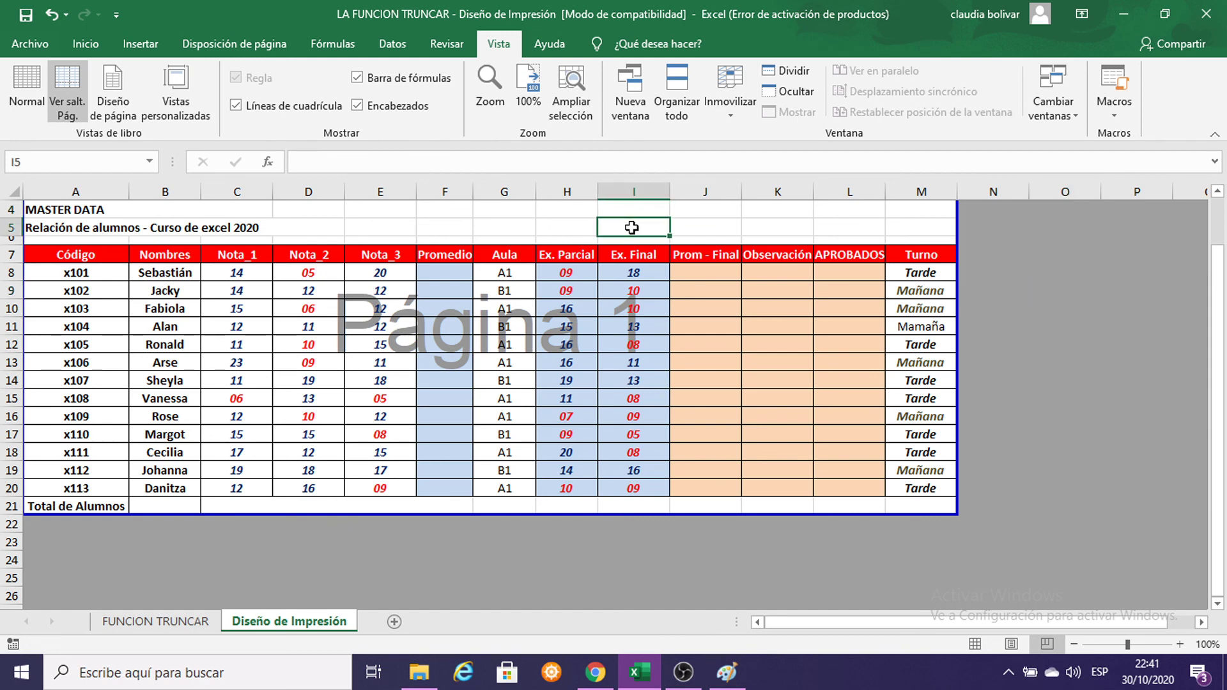